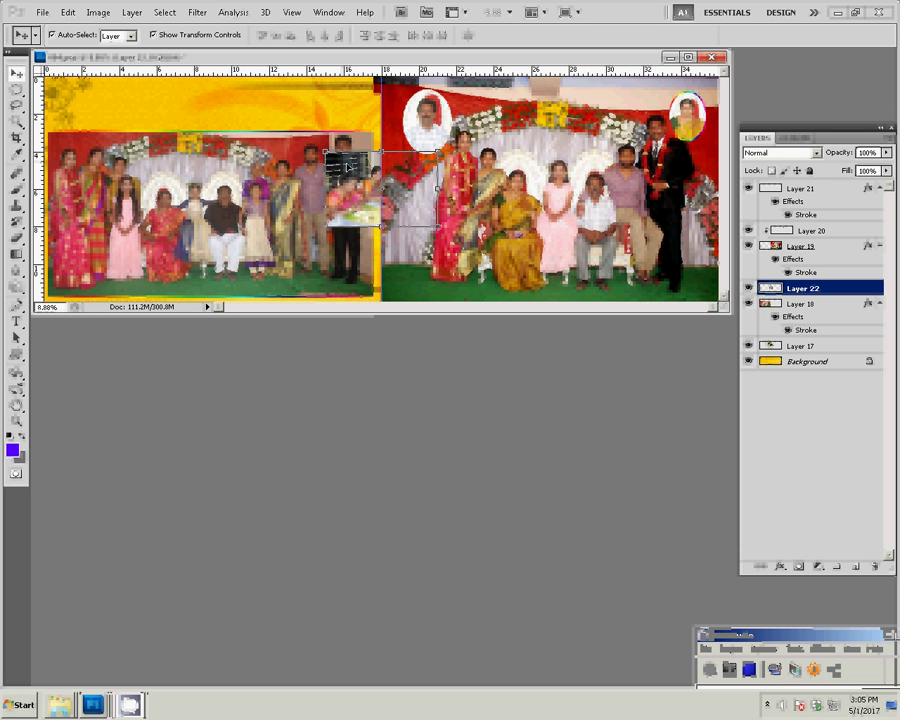
# - Scale down Layer 22's small snapshot and set it level in the yellow page's top-left corner
pyautogui.moveTo(347, 167); pyautogui.dragTo(199, 120)
pyautogui.hotkey('ctrl', 't')
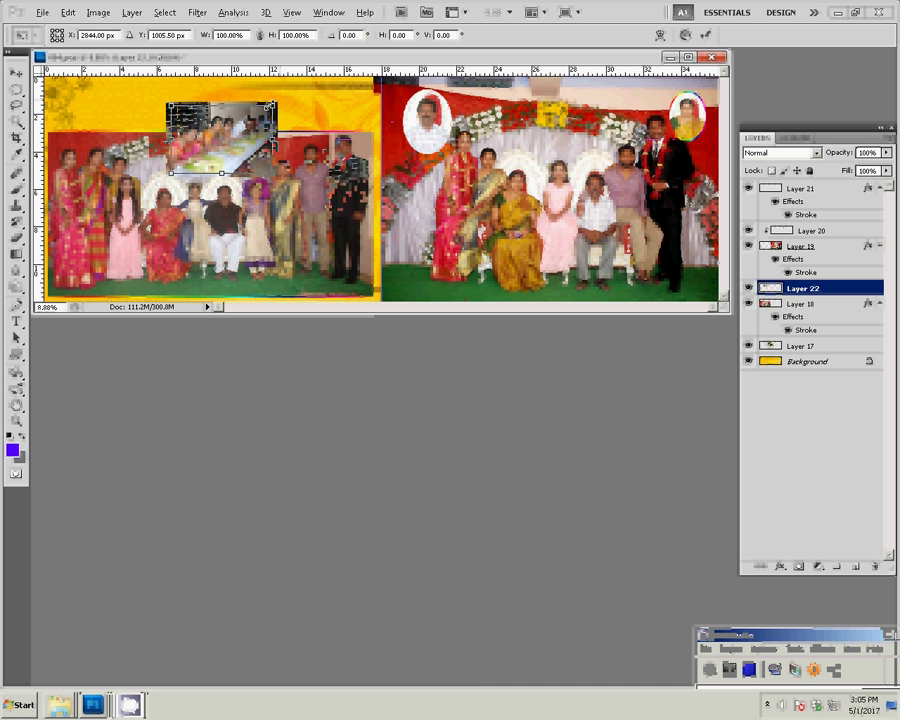
pyautogui.moveTo(276, 104)
pyautogui.mouseDown()
pyautogui.moveTo(262, 112)
pyautogui.moveTo(271, 76)
pyautogui.mouseUp()
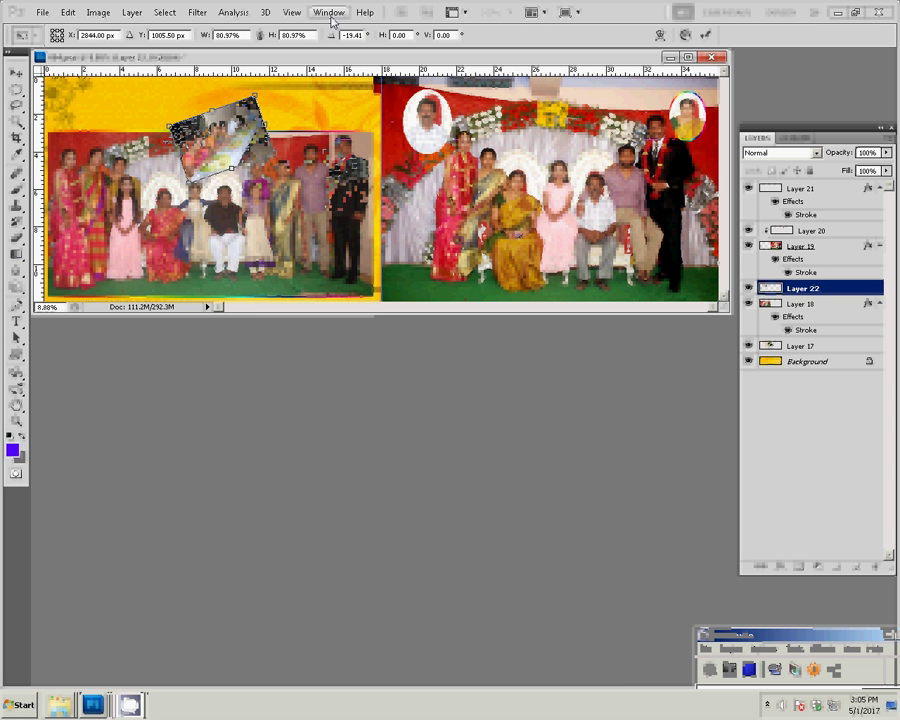
pyautogui.press('Return')
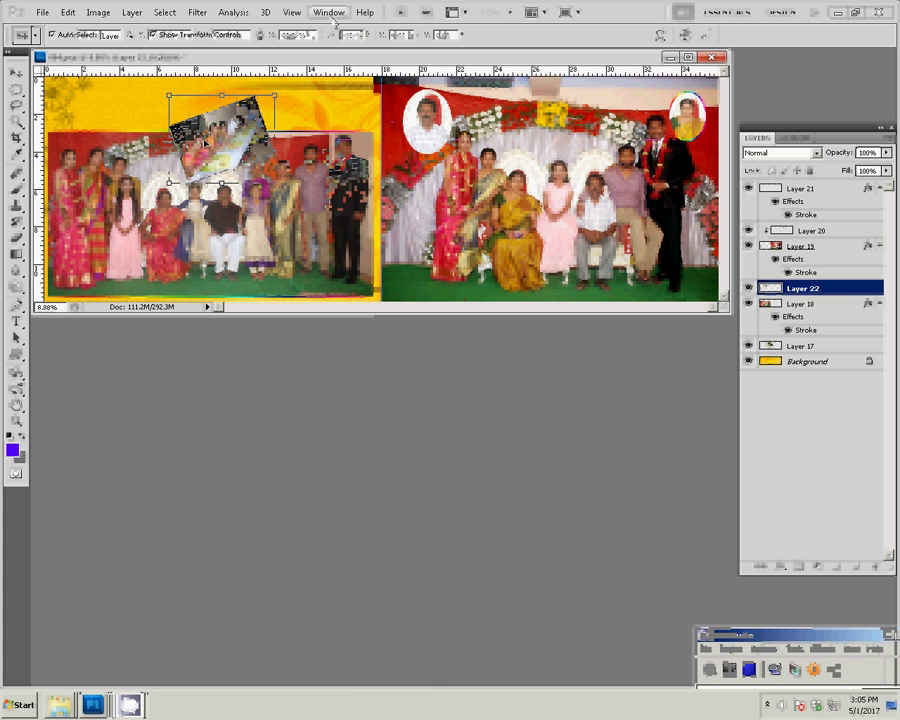
pyautogui.hotkey('ctrl', 't')
pyautogui.moveTo(173, 120); pyautogui.dragTo(98, 113)
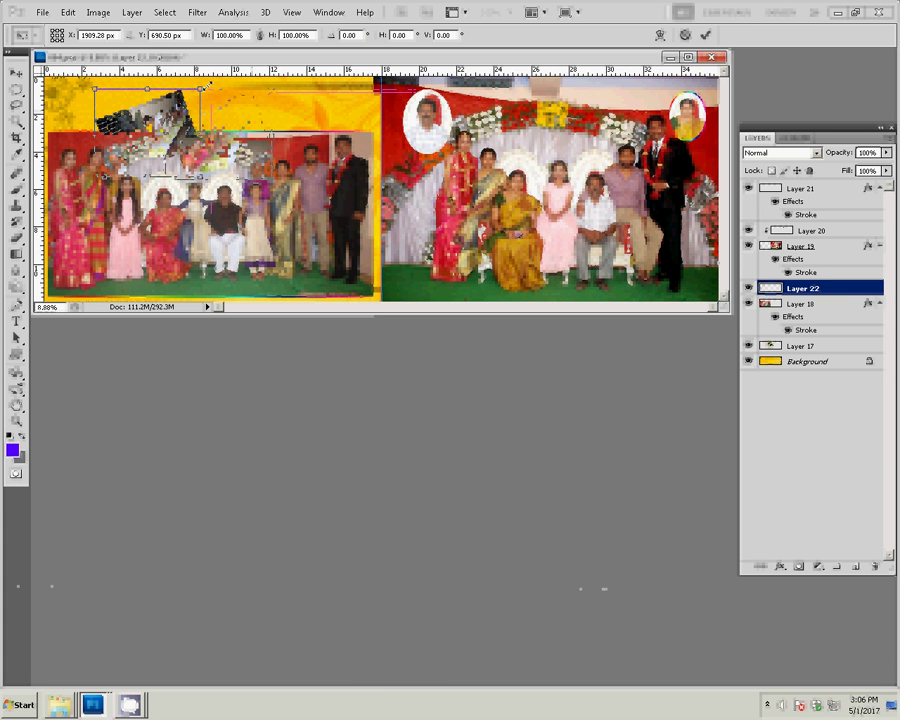
pyautogui.moveTo(208, 84)
pyautogui.mouseDown()
pyautogui.moveTo(198, 91)
pyautogui.moveTo(223, 102)
pyautogui.mouseUp()
pyautogui.press('Return')
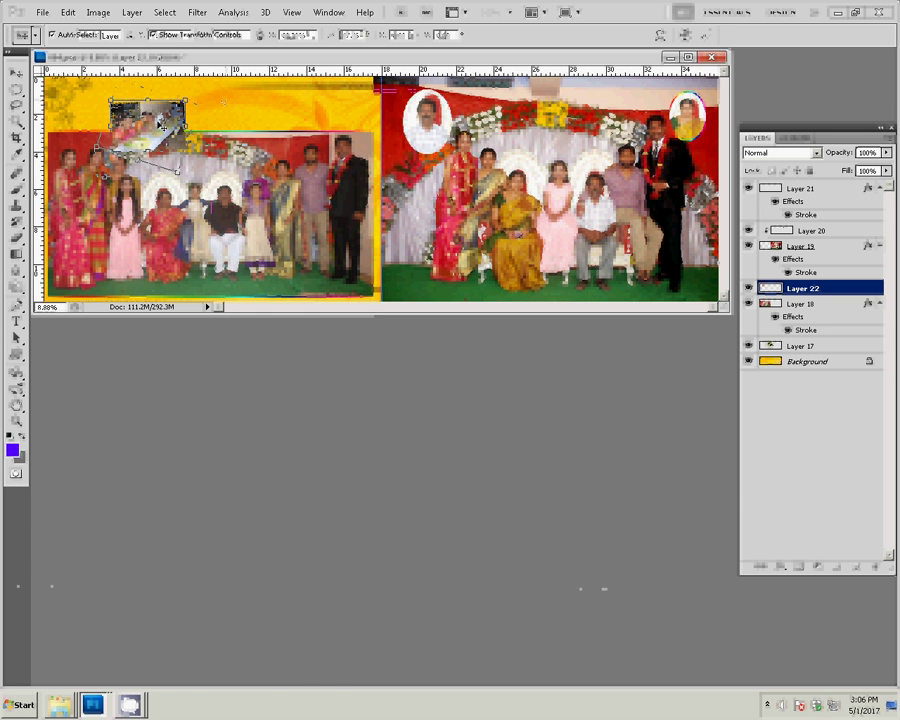
pyautogui.press('Return')
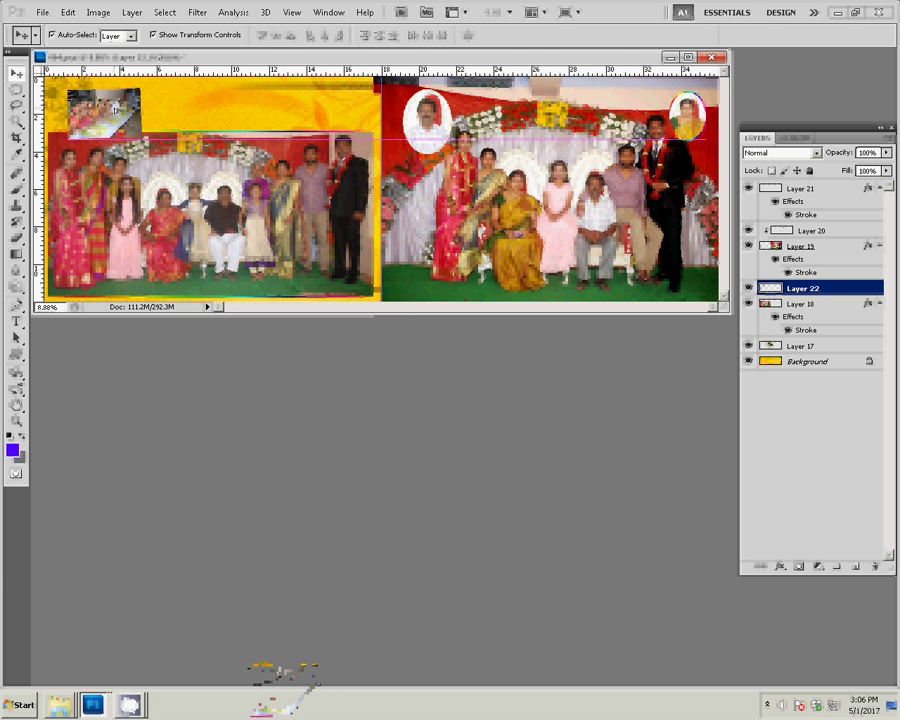
# - Close DSC_0361.JPG without saving
pyautogui.click(116, 108)
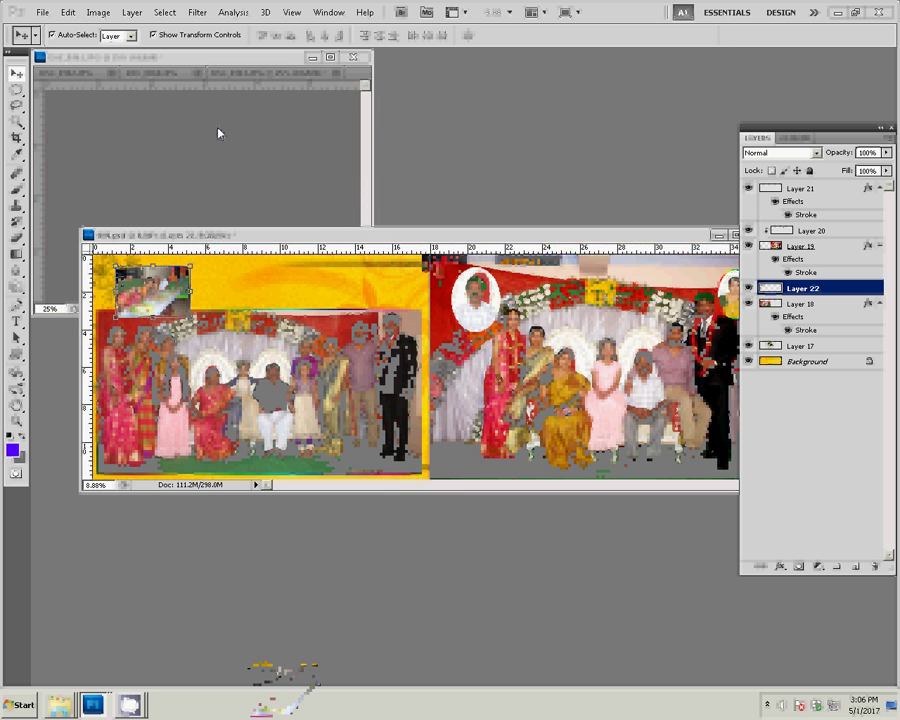
pyautogui.click(218, 133)
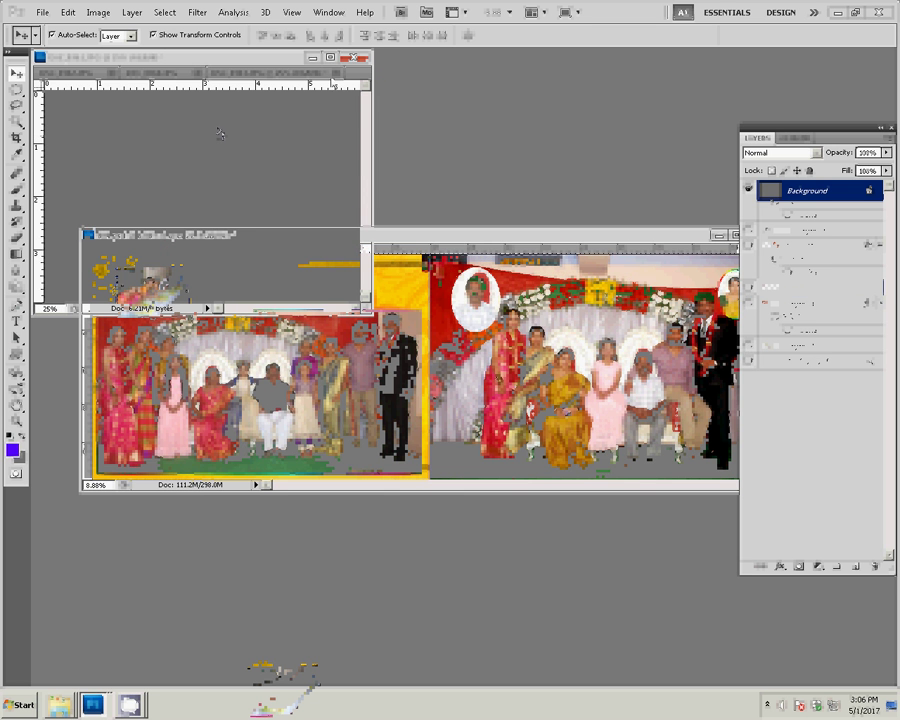
pyautogui.hotkey('ctrl', 'w')
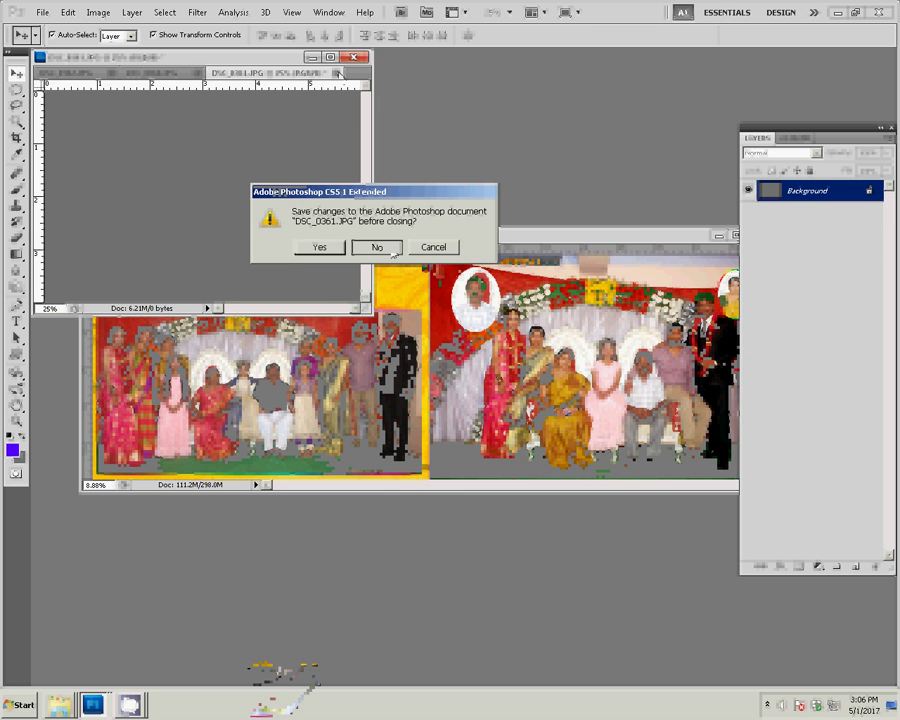
pyautogui.click(392, 252)
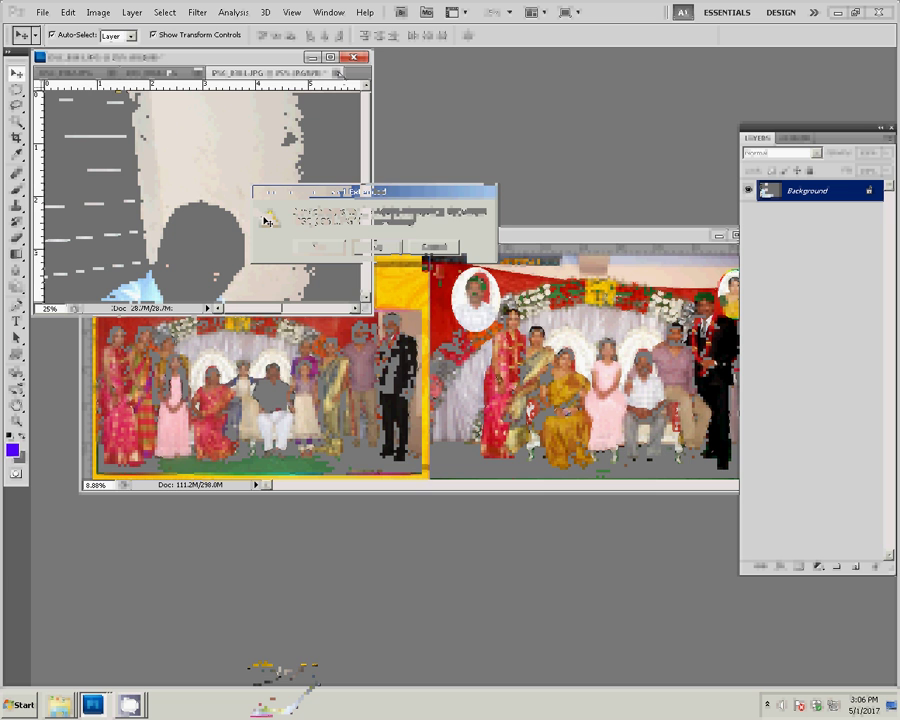
# - Resize the next snapshot to 6 inches wide at 300 pixels/inch
pyautogui.hotkey('ctrl', 'alt', 'i')
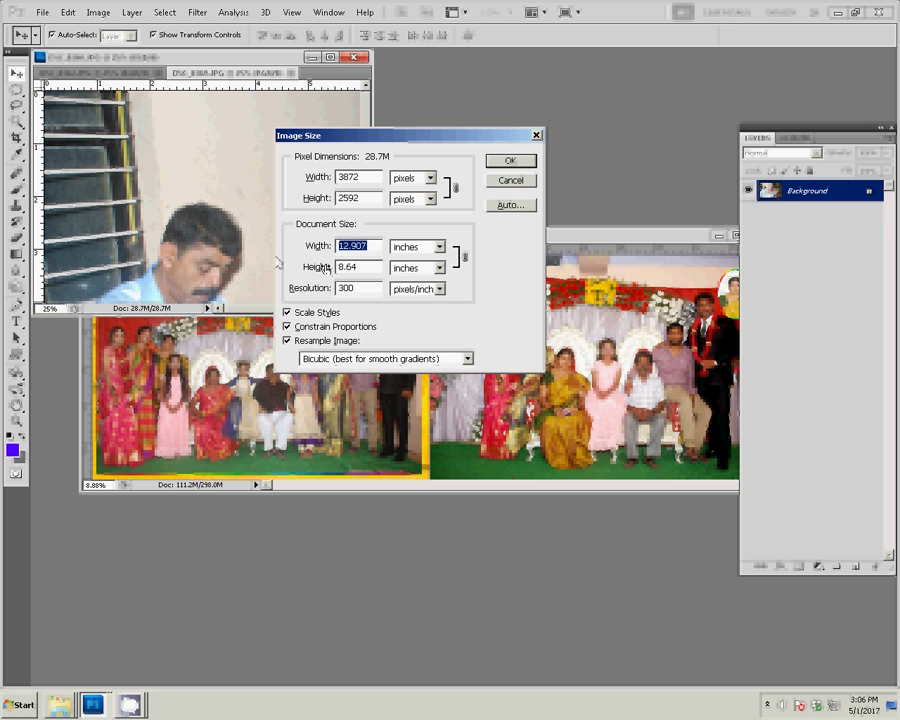
pyautogui.write('6')
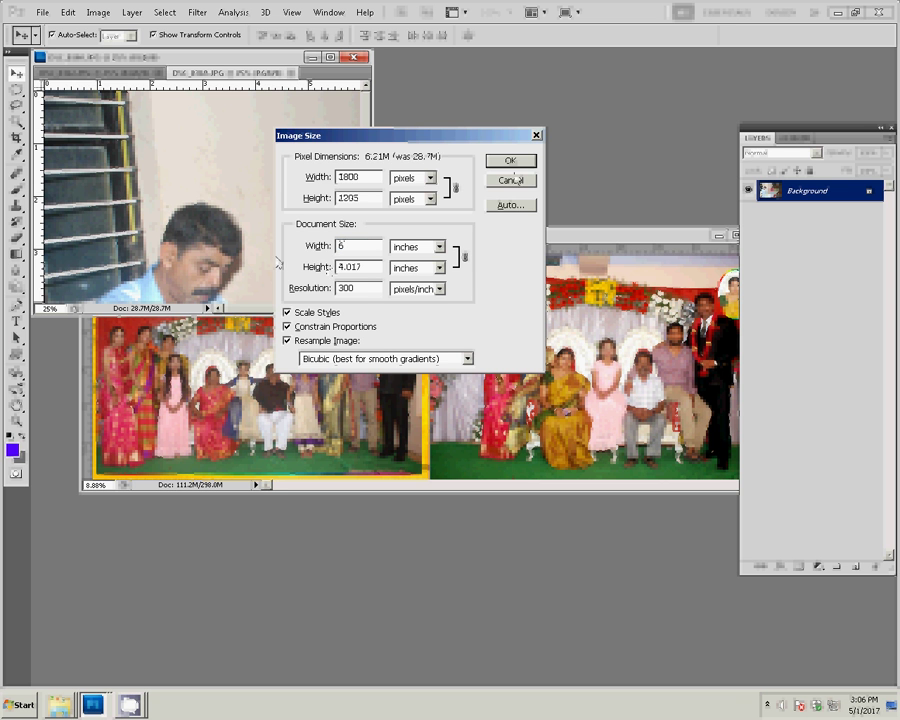
pyautogui.press('Return')
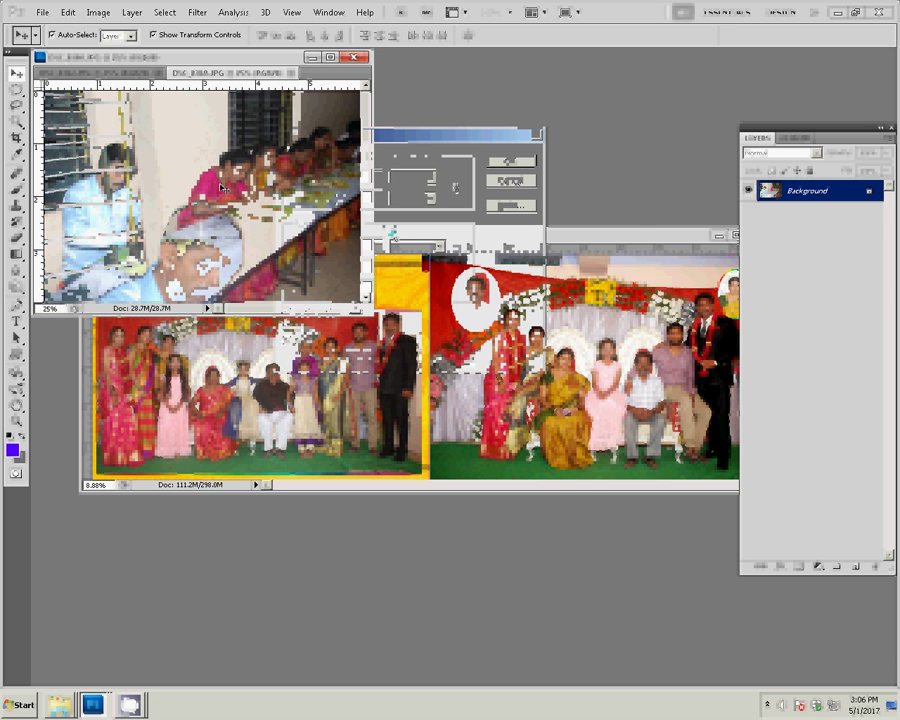
# - Copy the snapshot into the album as Layer 23, keeping Layer 20 below Layer 21
pyautogui.moveTo(221, 187); pyautogui.dragTo(498, 307)
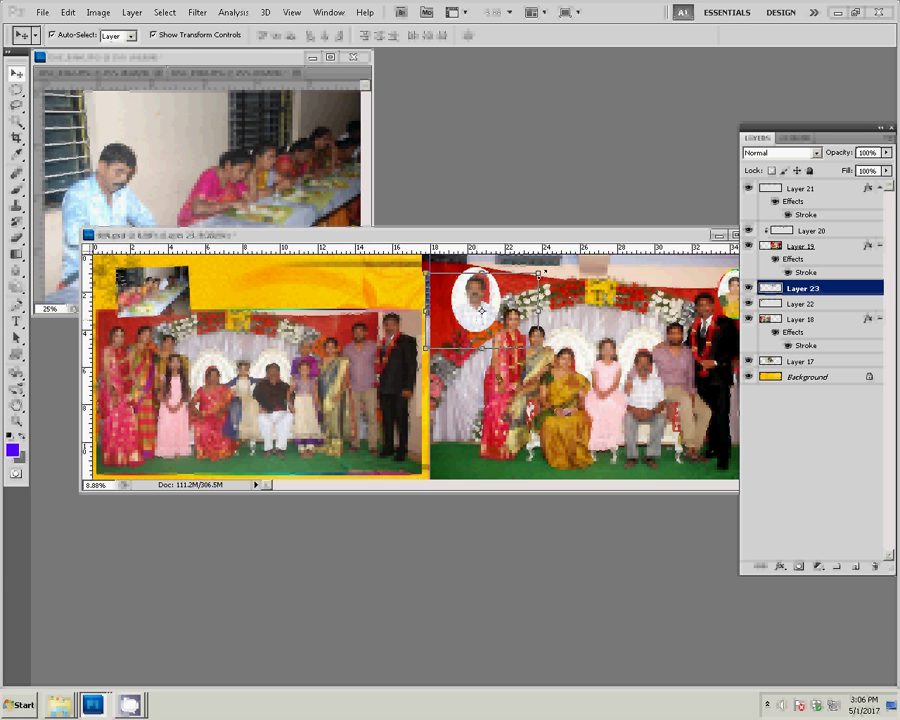
pyautogui.click(340, 293)
pyautogui.hotkey('ctrl', 'z')
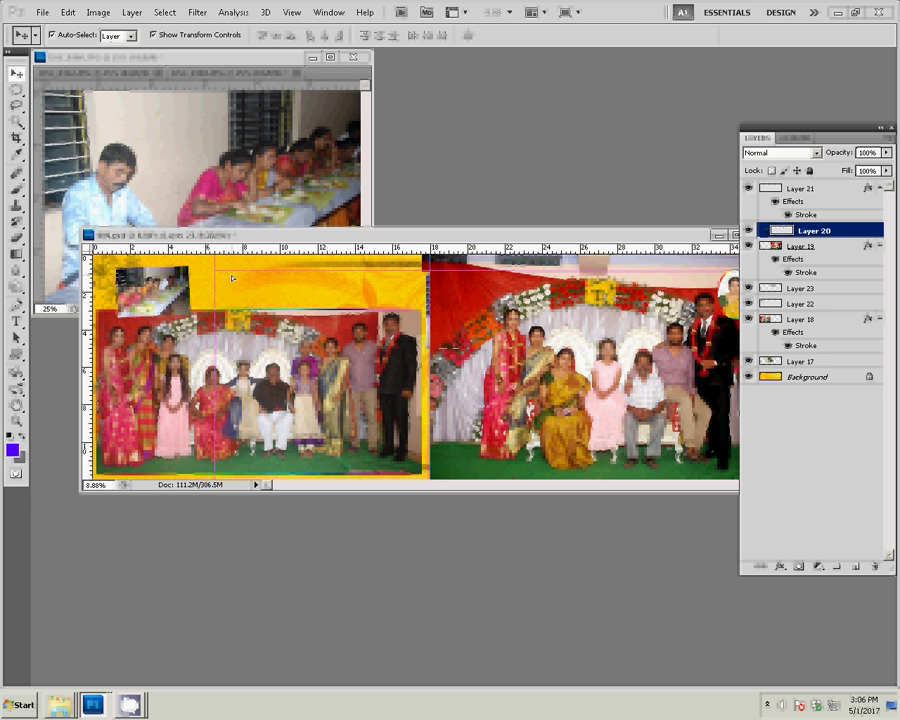
pyautogui.hotkey('ctrl', 'shift', ']')
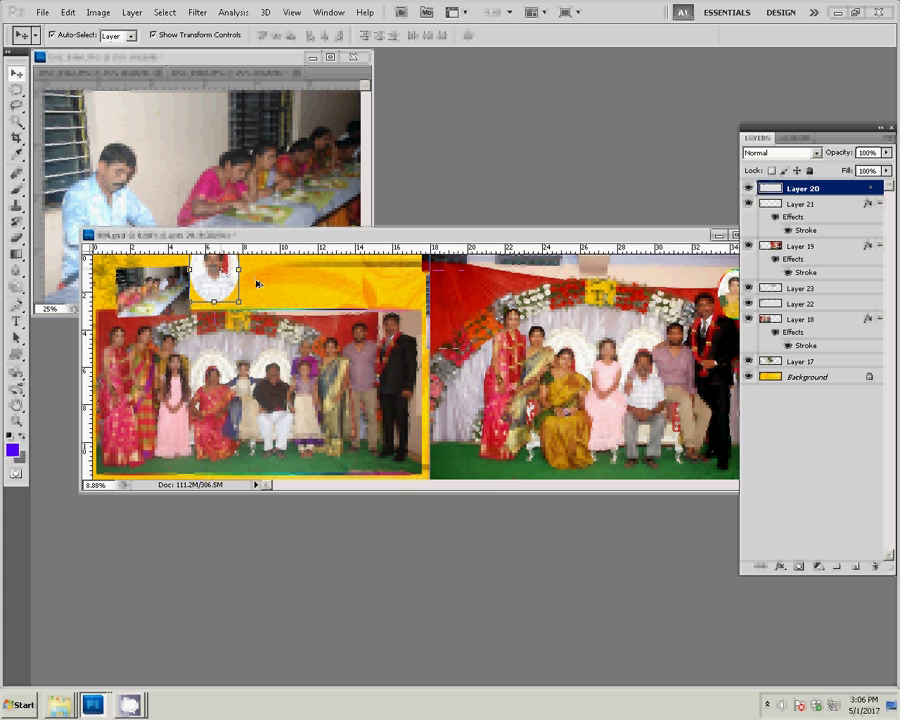
pyautogui.hotkey('ctrl', '[')
pyautogui.click(478, 300)
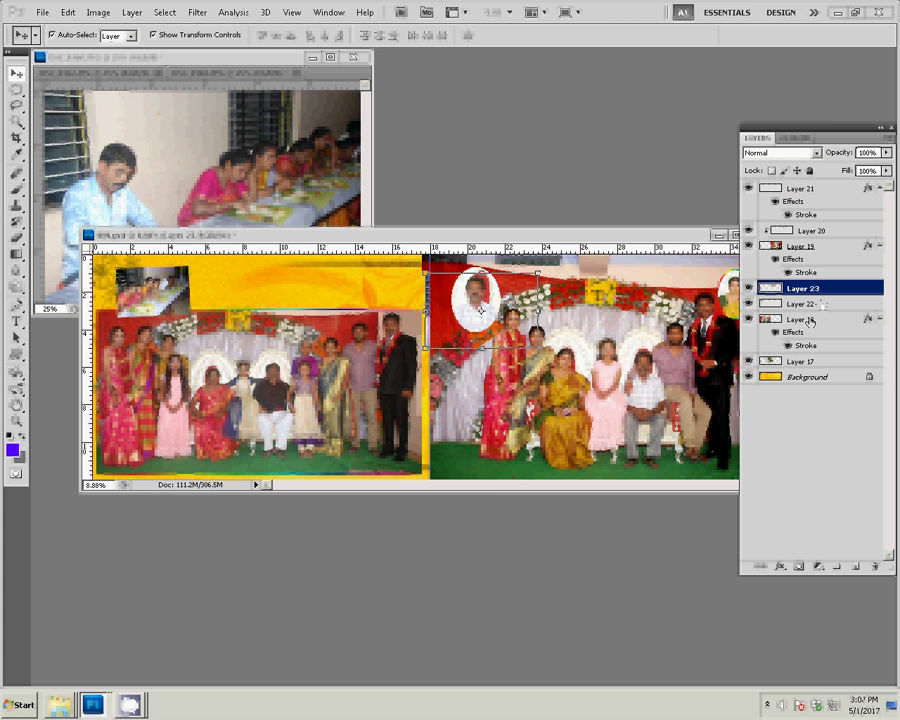
# - Scale Layer 23 to about 77% and place it beside the first photo atop the left page
pyautogui.hotkey('ctrl', 't')
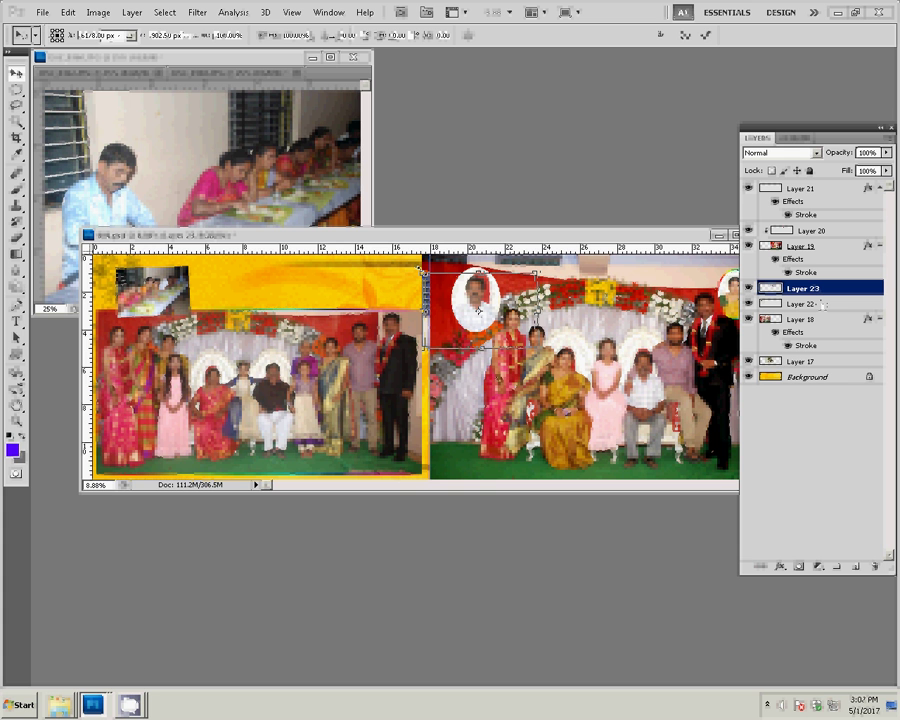
pyautogui.moveTo(478, 311); pyautogui.dragTo(408, 340)
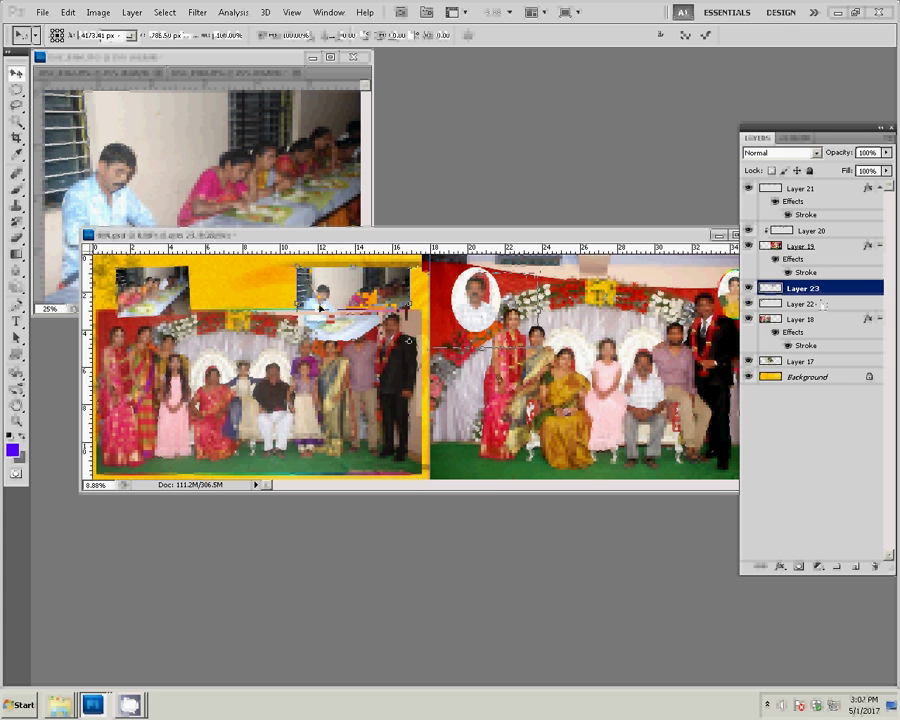
pyautogui.moveTo(319, 308); pyautogui.dragTo(296, 334)
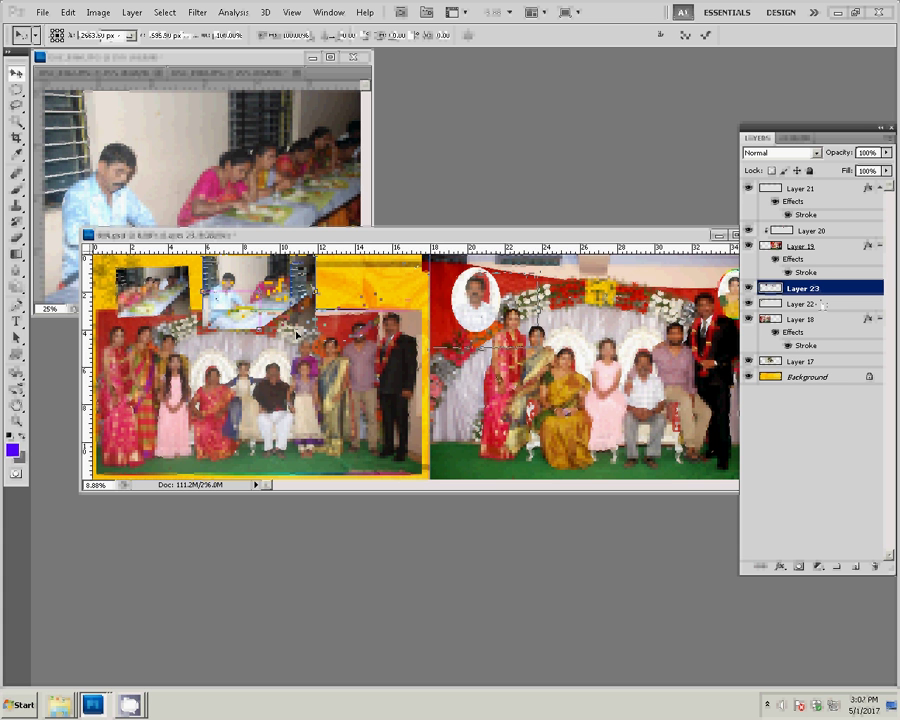
pyautogui.moveTo(315, 328); pyautogui.dragTo(304, 320)
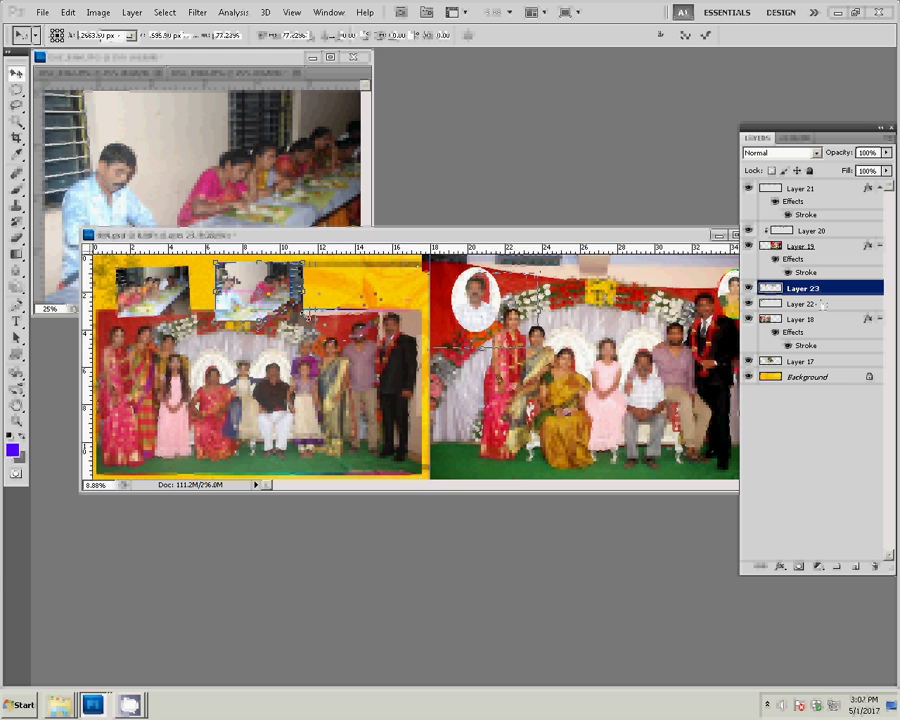
pyautogui.press('Return')
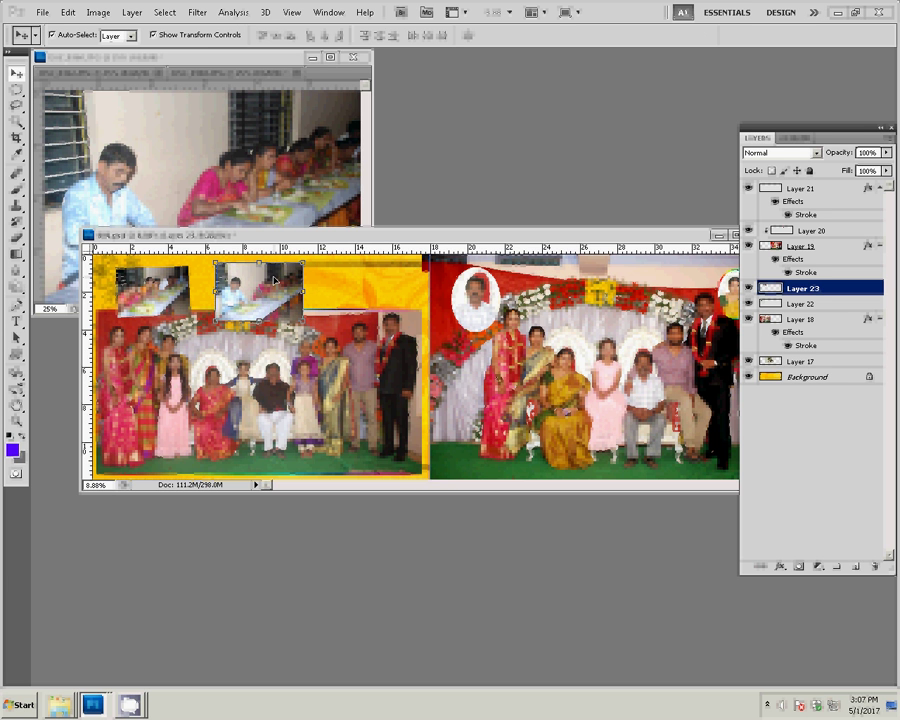
pyautogui.moveTo(275, 280); pyautogui.dragTo(255, 282)
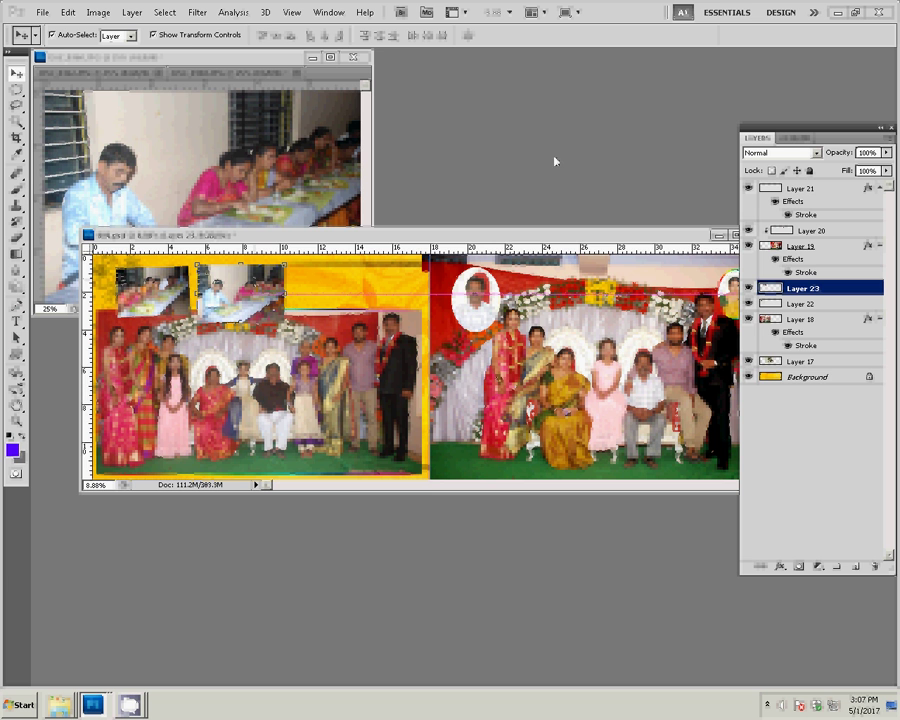
# - Resize DSC_0360.JPG to 6 inches wide, then close it without saving
pyautogui.click(268, 126)
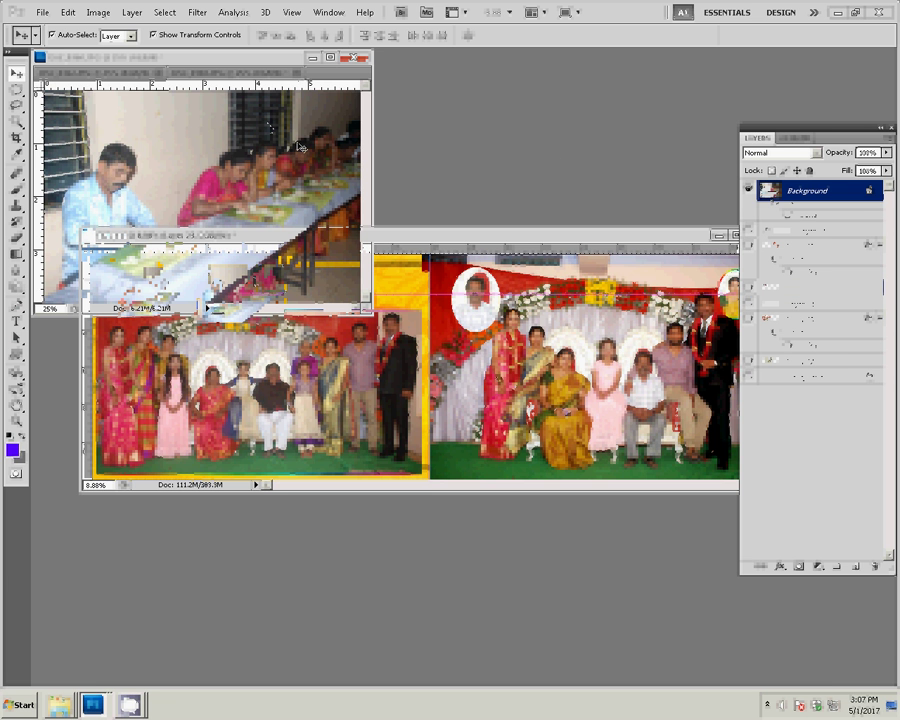
pyautogui.hotkey('ctrl', 'alt', 'i')
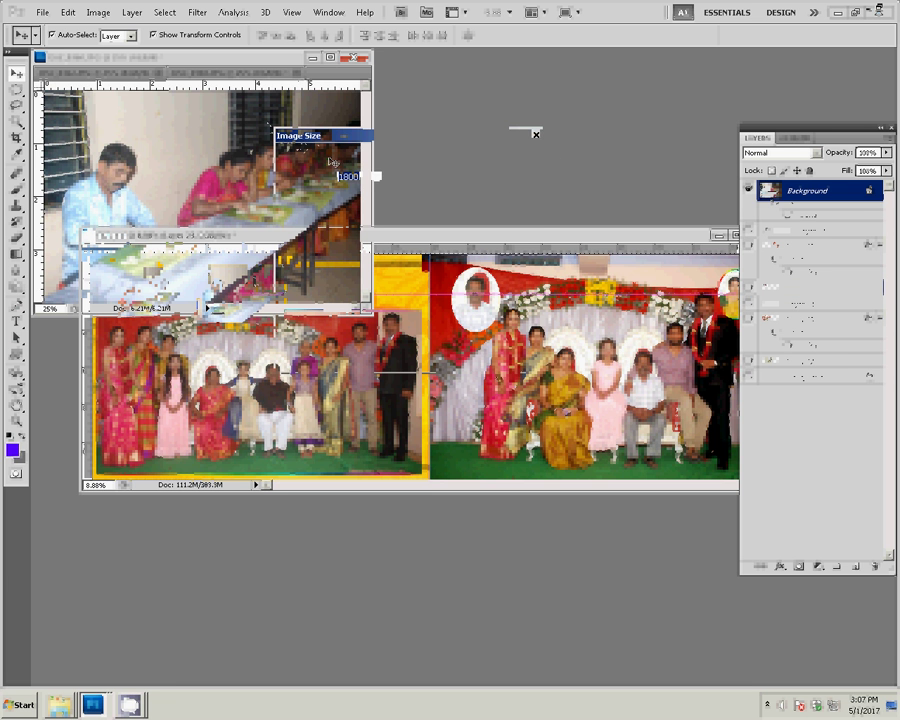
pyautogui.press('Return')
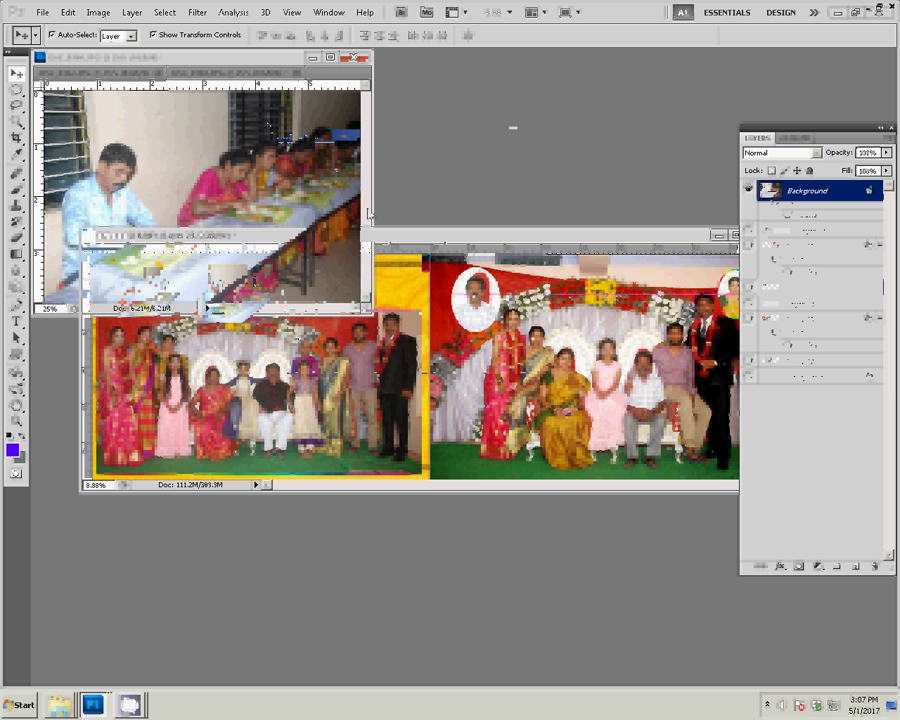
pyautogui.hotkey('ctrl', 'w')
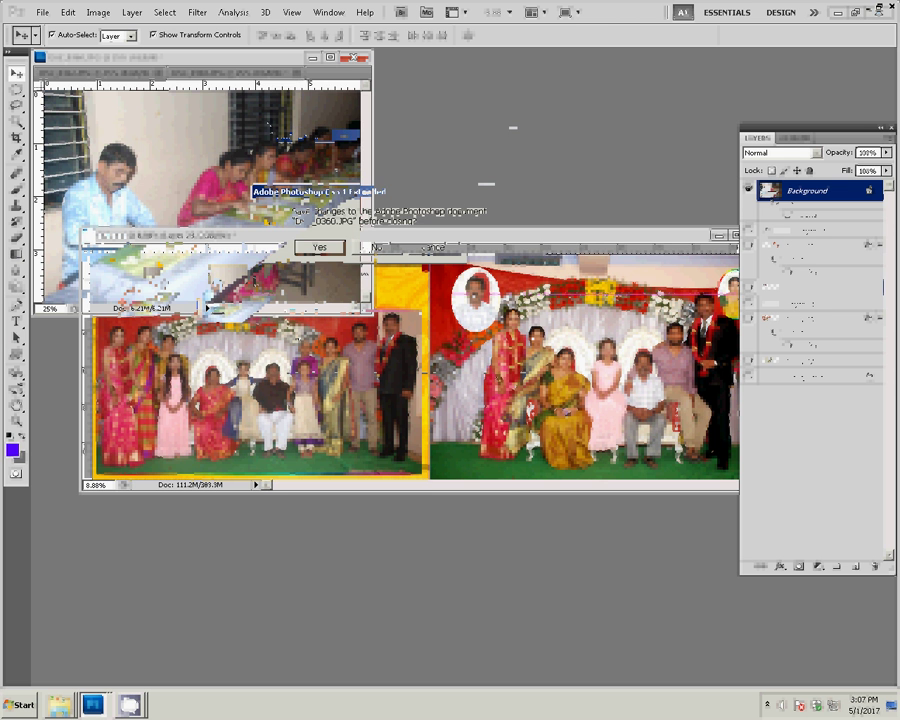
pyautogui.press('n')
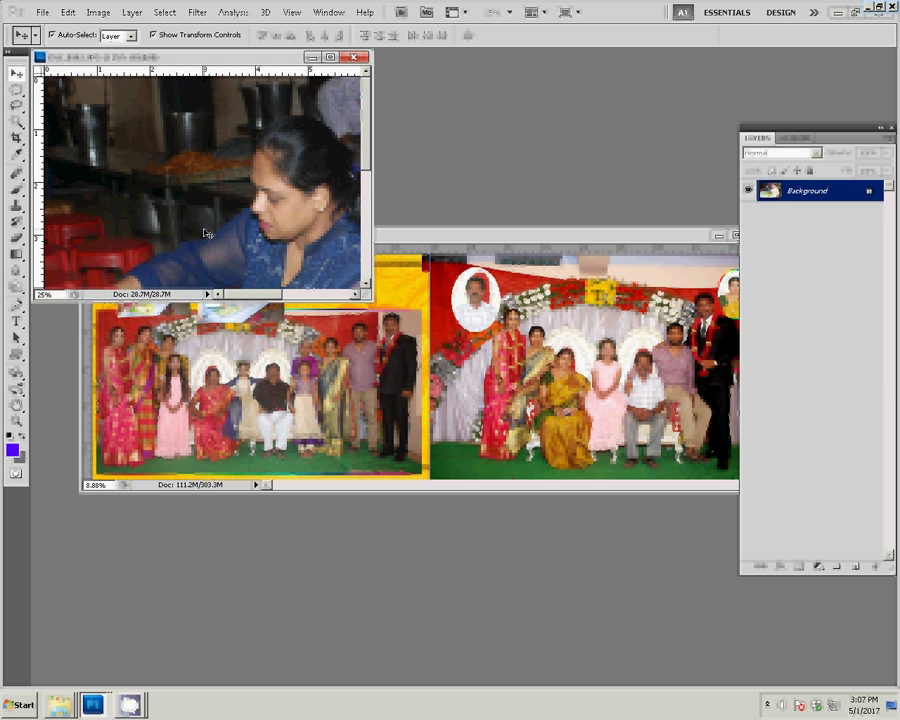
# - Resize the next snapshot to 6 inches wide (1800 × 1205 pixels)
pyautogui.hotkey('ctrl', 'alt', 'i')
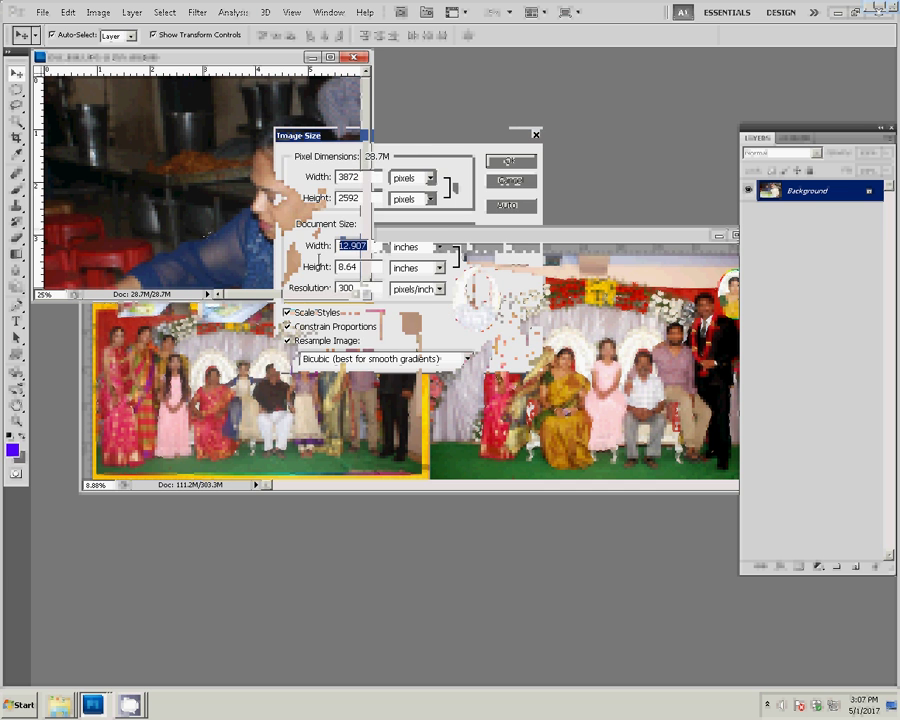
pyautogui.write('6')
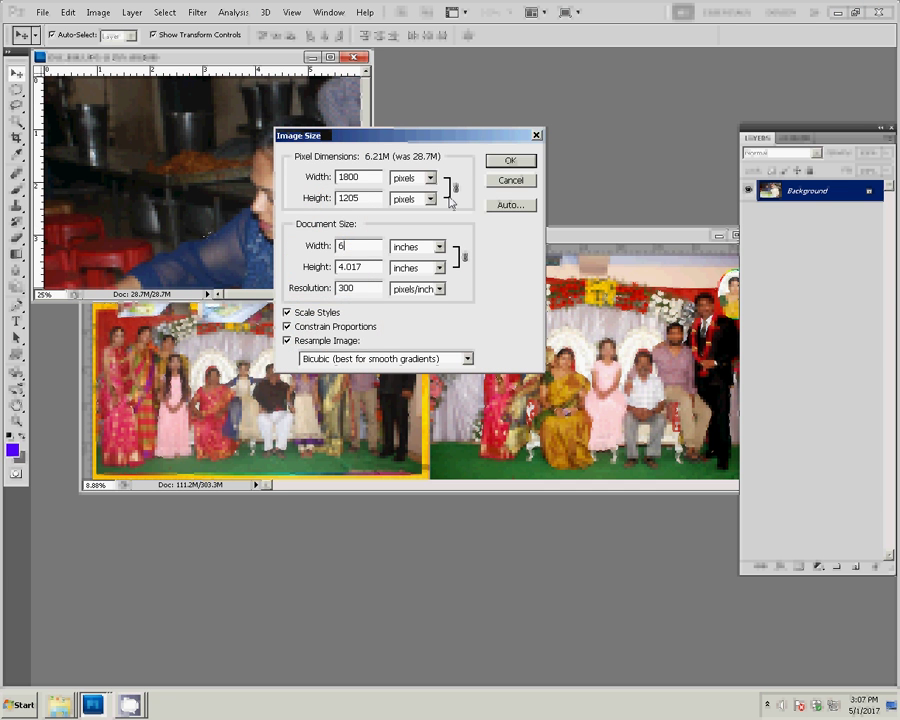
pyautogui.press('Return')
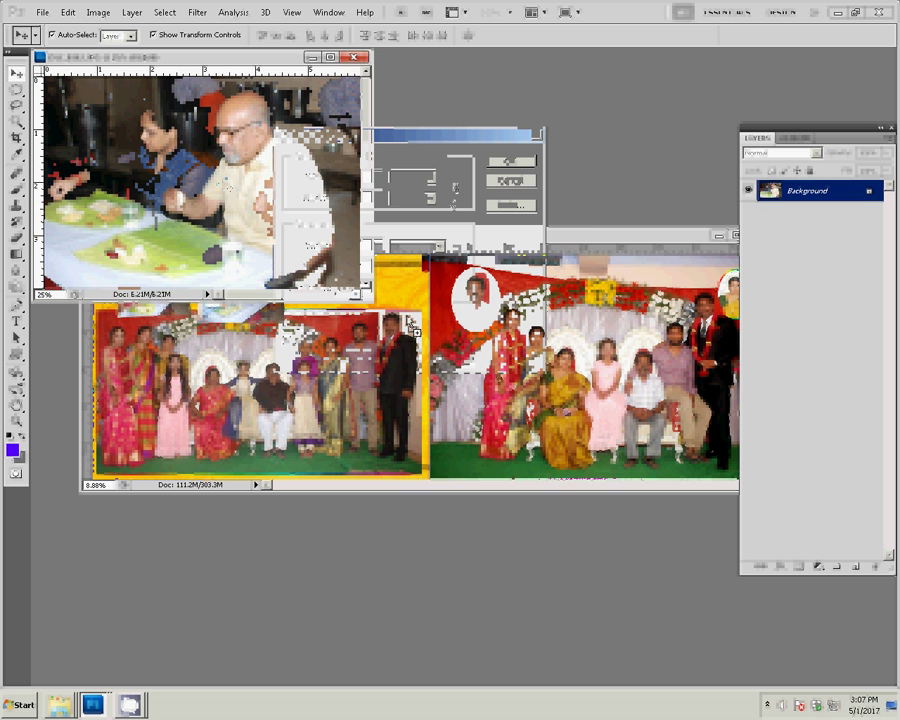
# - Copy the resized photo into the album as Layer 24 and move it to the top of the left page
pyautogui.moveTo(409, 320); pyautogui.dragTo(405, 307)
pyautogui.hotkey('ctrl', 't')
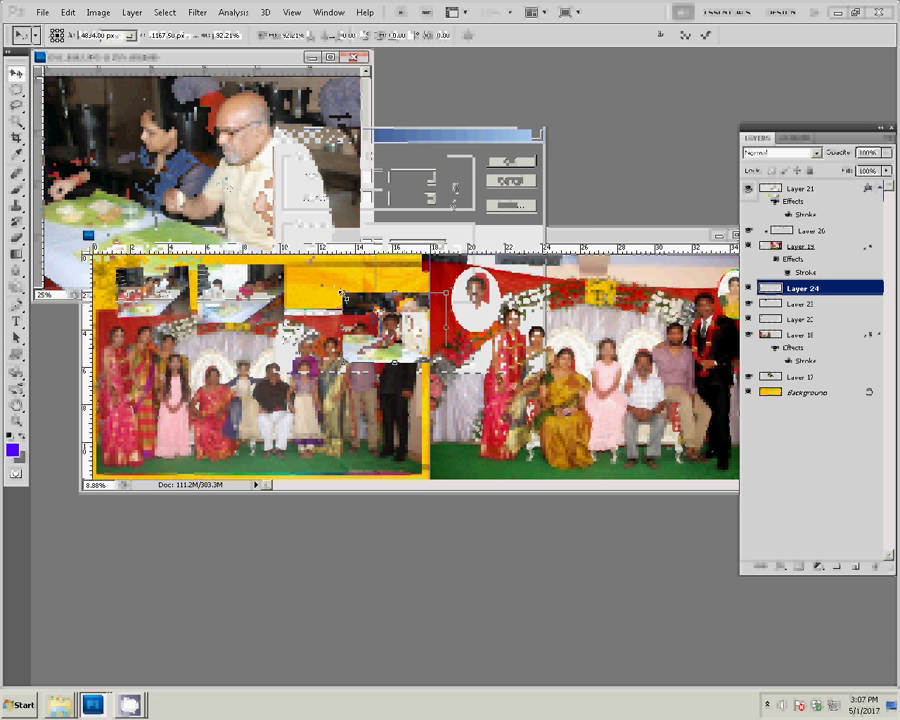
pyautogui.moveTo(343, 293); pyautogui.dragTo(343, 296)
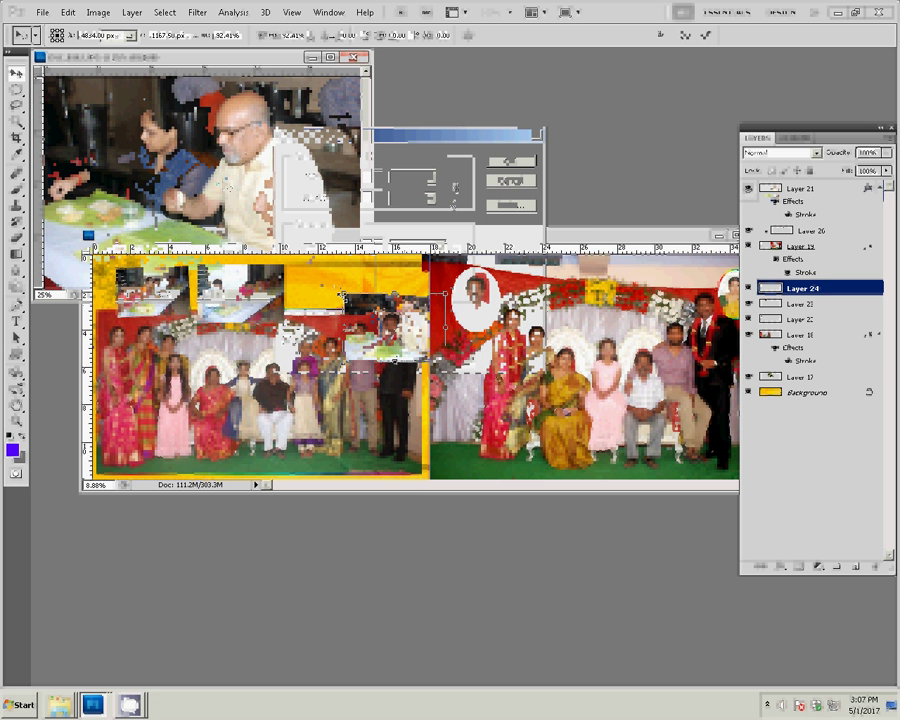
pyautogui.press('Return')
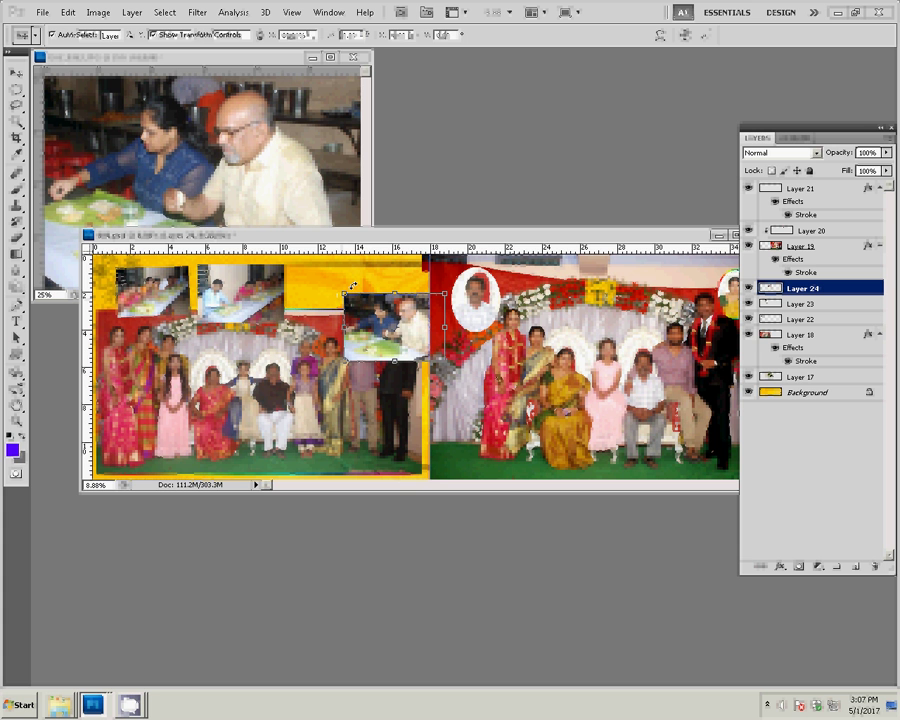
pyautogui.moveTo(410, 313); pyautogui.dragTo(373, 279)
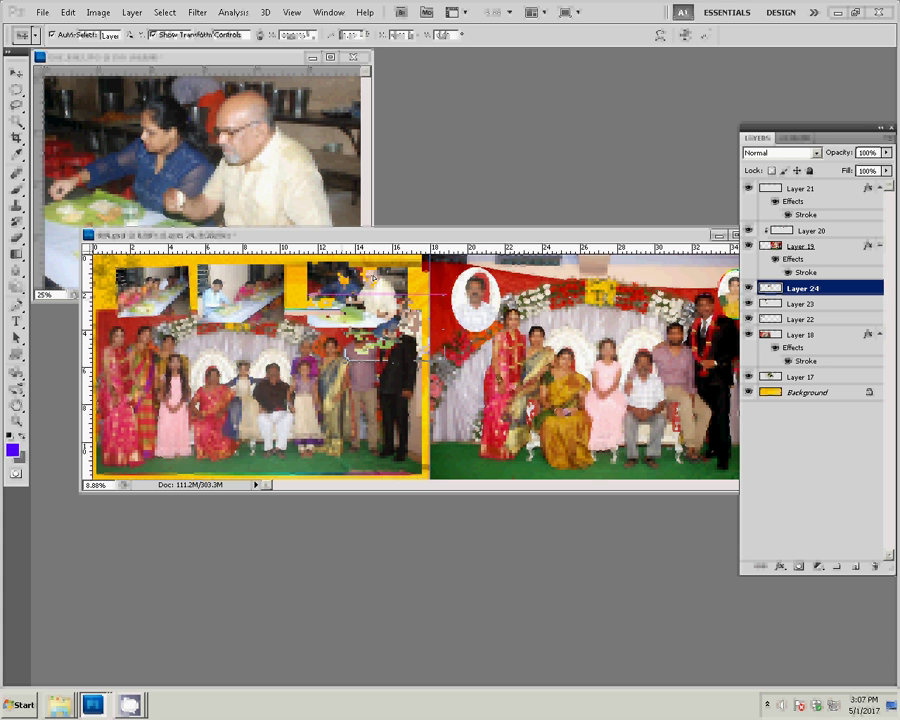
pyautogui.press('Return')
# - Shrink Layer 24 further and line it up third beside the other two snapshots
pyautogui.hotkey('ctrl', 't')
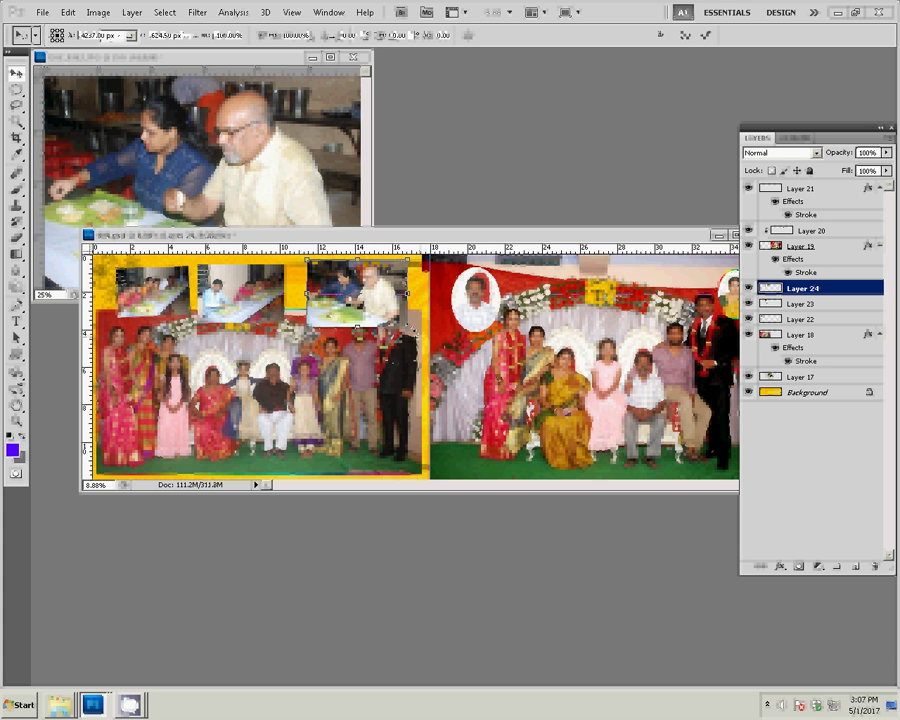
pyautogui.moveTo(407, 325); pyautogui.dragTo(399, 318)
pyautogui.press('Return')
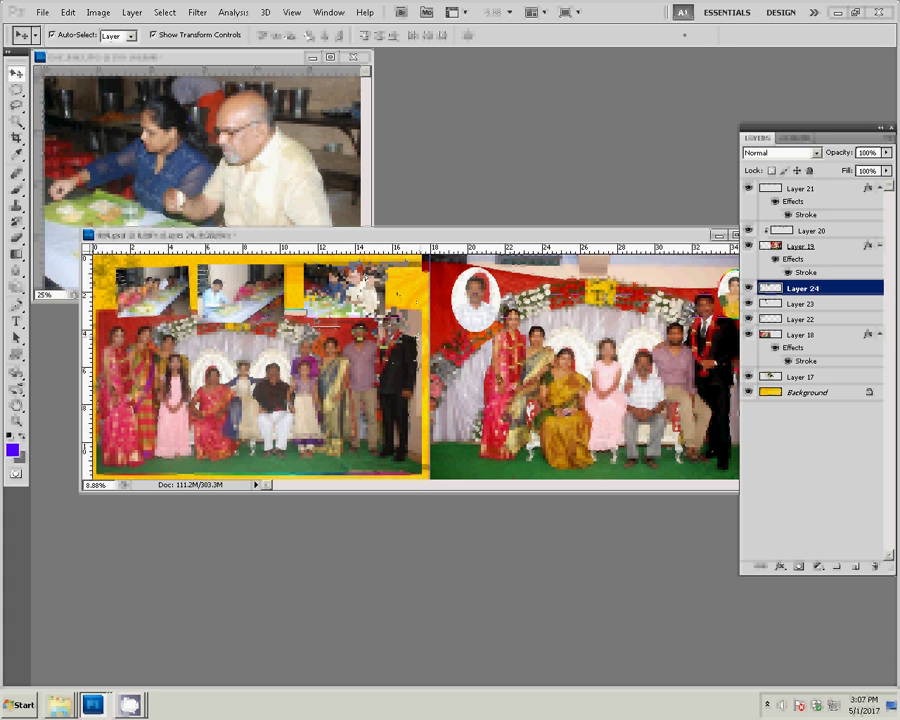
pyautogui.moveTo(375, 300); pyautogui.dragTo(356, 300)
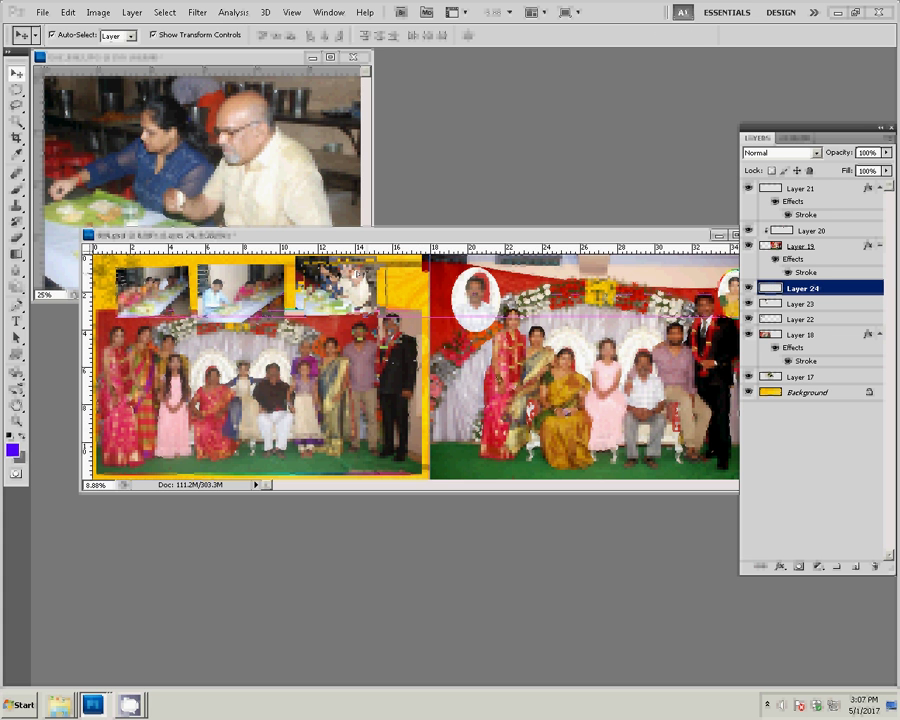
# - Shift Layer 23 slightly right and enlarge Layer 22 slightly so the three snapshots sit evenly
pyautogui.click(248, 288)
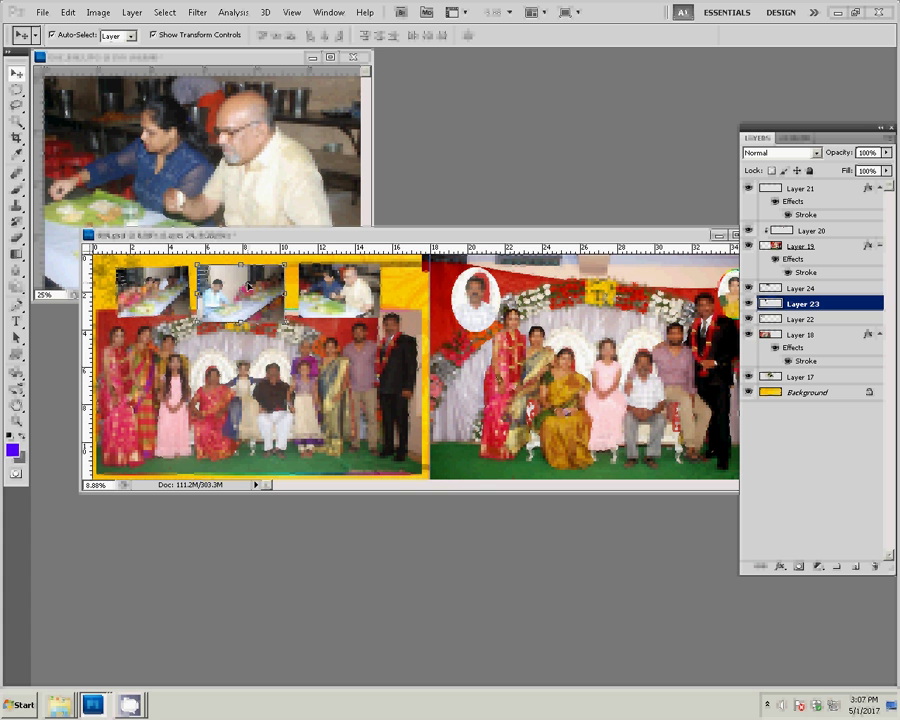
pyautogui.moveTo(248, 288); pyautogui.dragTo(277, 297)
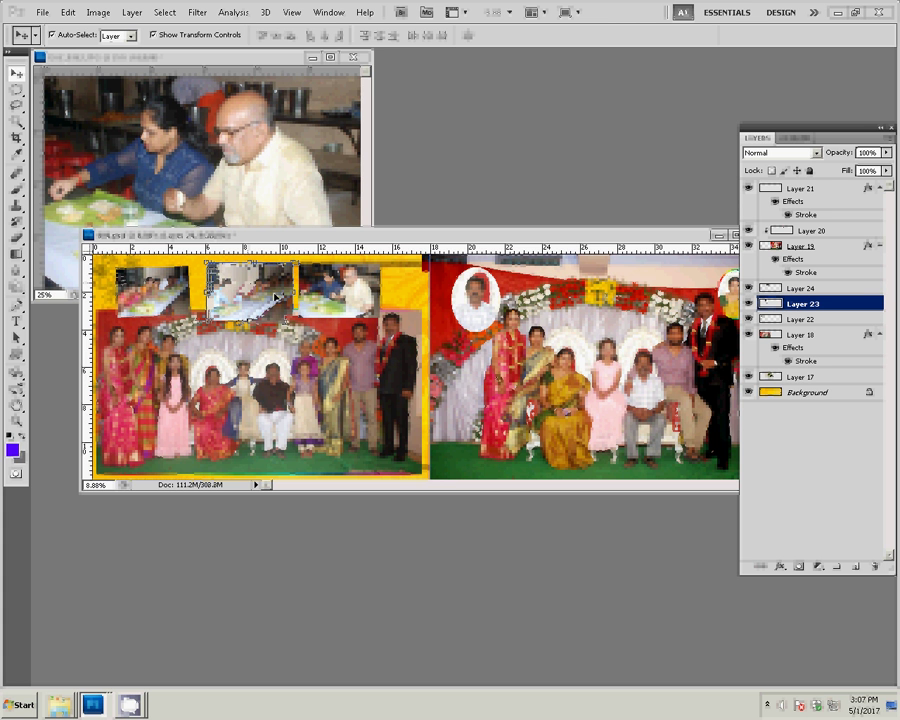
pyautogui.click(194, 272)
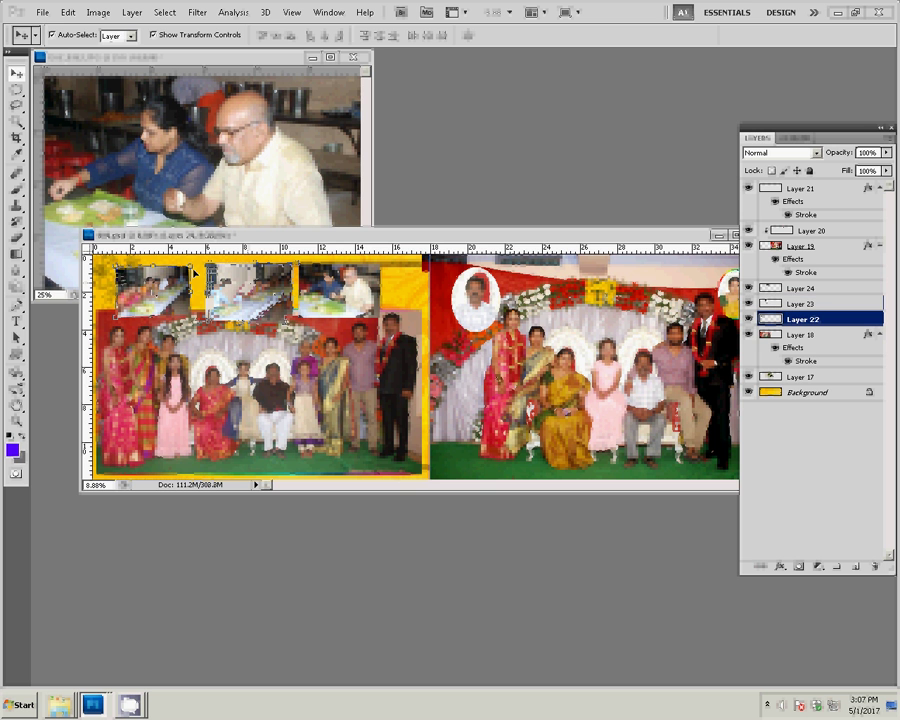
pyautogui.moveTo(194, 268); pyautogui.dragTo(199, 262)
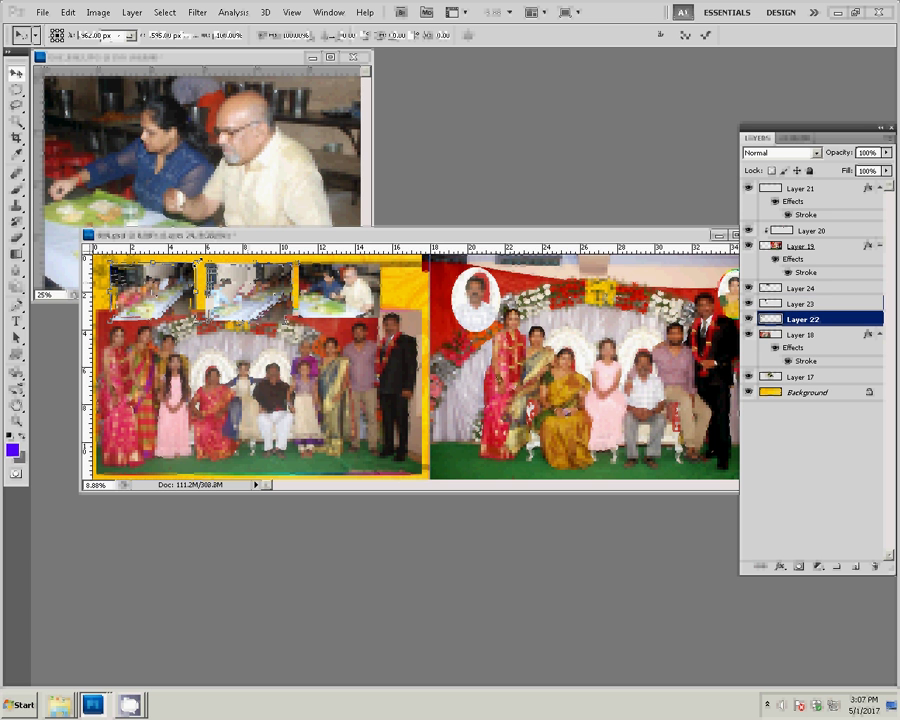
pyautogui.press('Return')
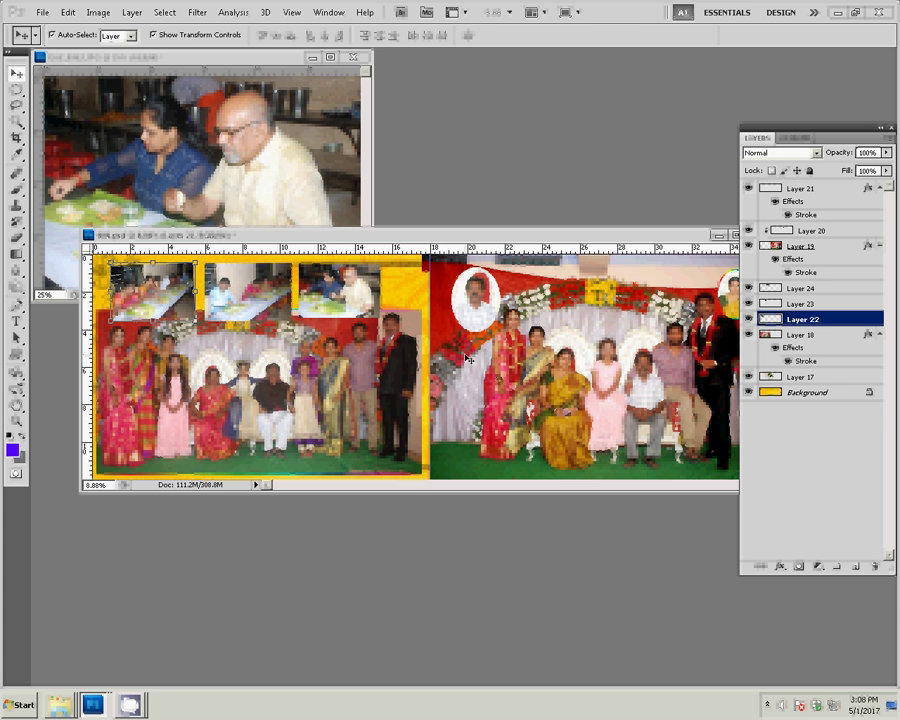
pyautogui.click(868, 364)
# - Copy Layer 18's stroke style and paste it onto Layers 24, 23 and 22
pyautogui.rightClick(855, 336)
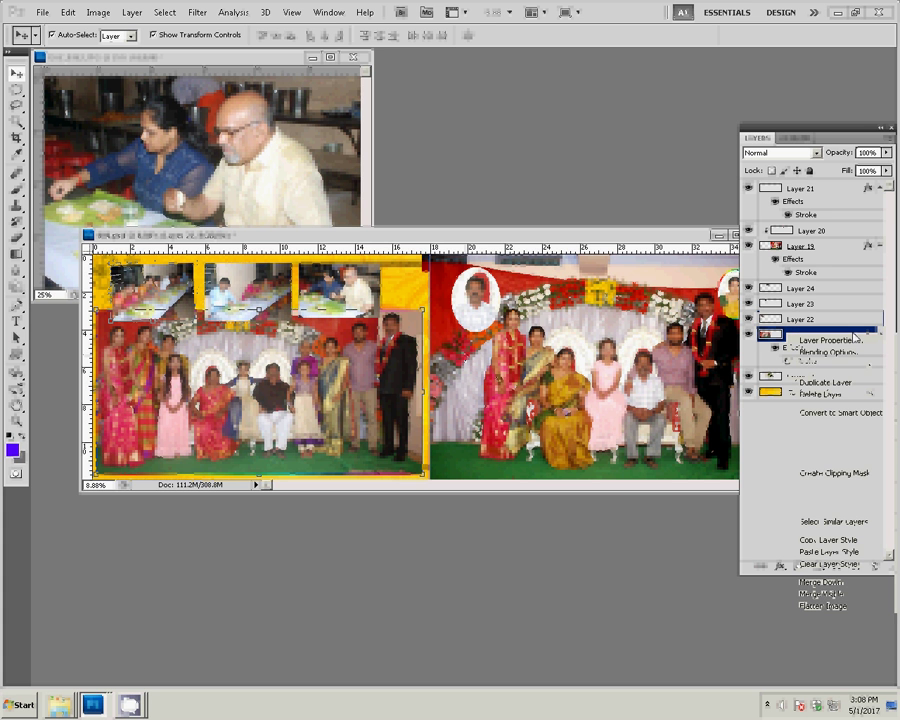
pyautogui.click(829, 540)
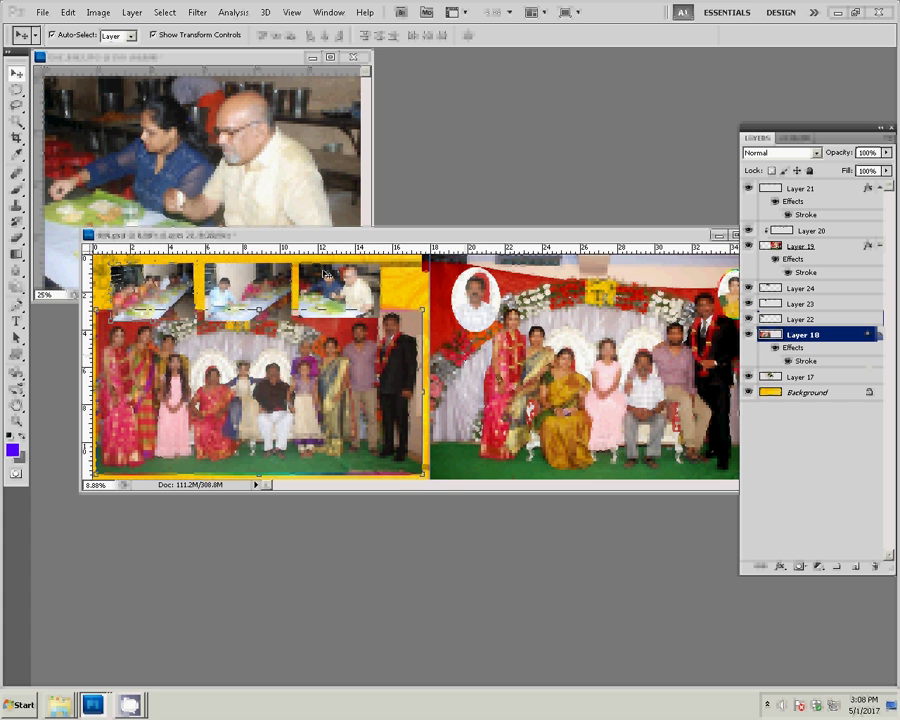
pyautogui.click(800, 288)
pyautogui.rightClick(790, 288)
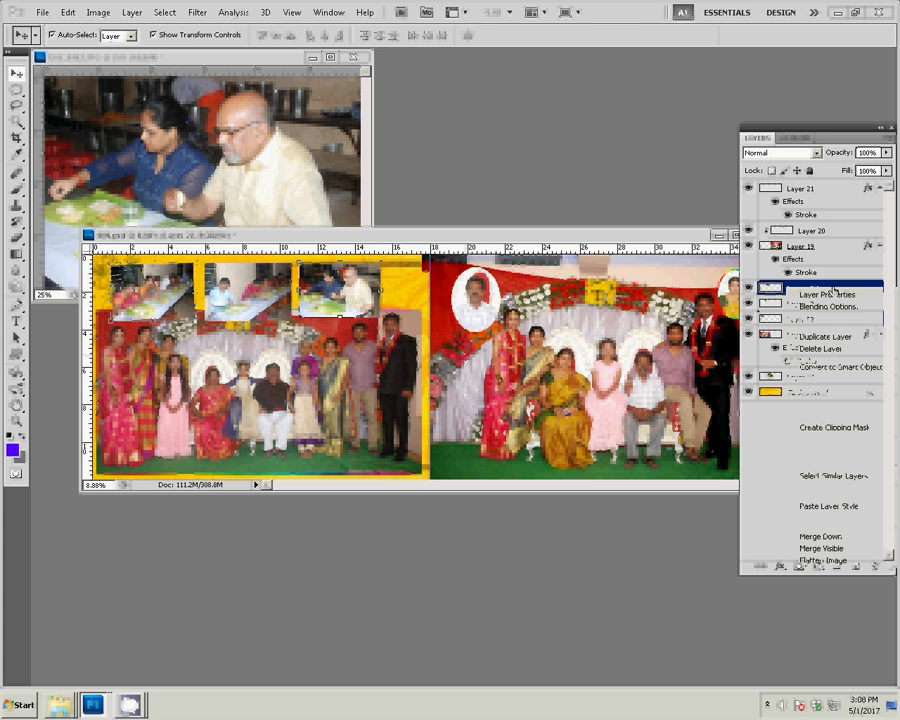
pyautogui.click(832, 507)
pyautogui.click(800, 330)
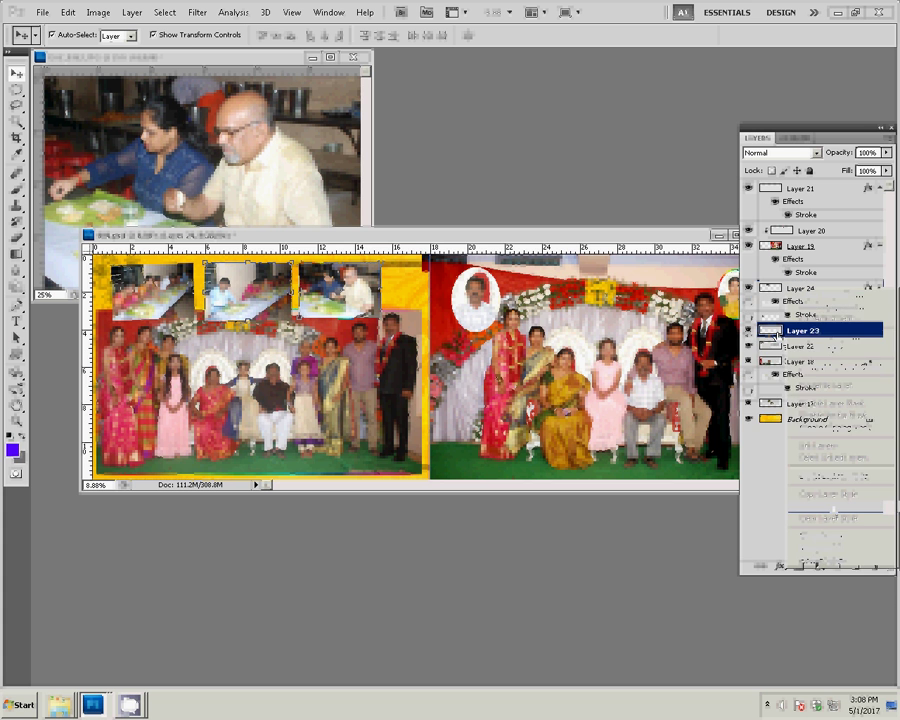
pyautogui.rightClick(790, 331)
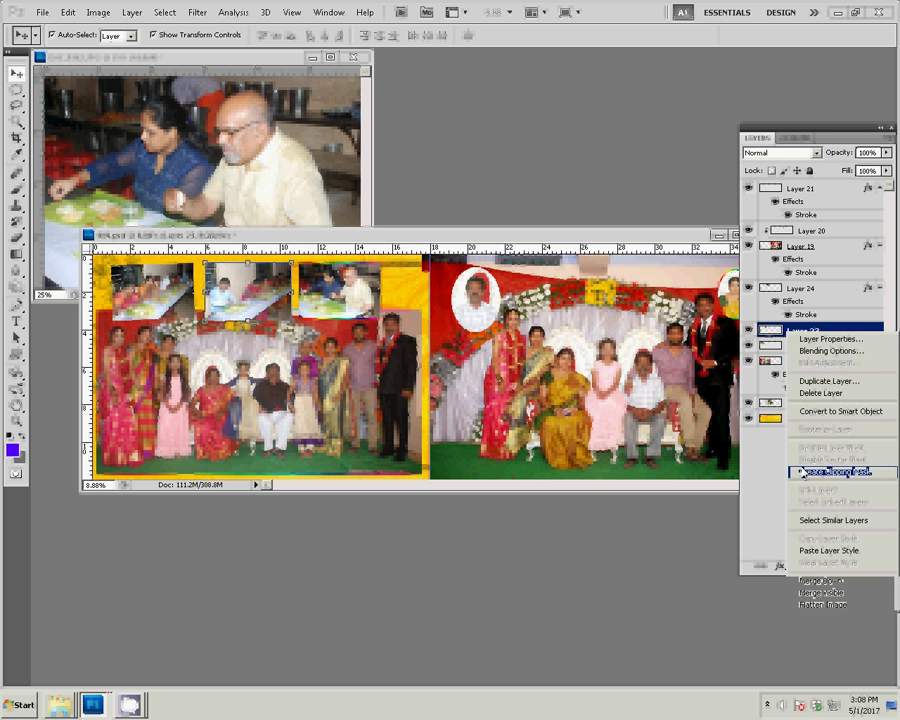
pyautogui.click(828, 550)
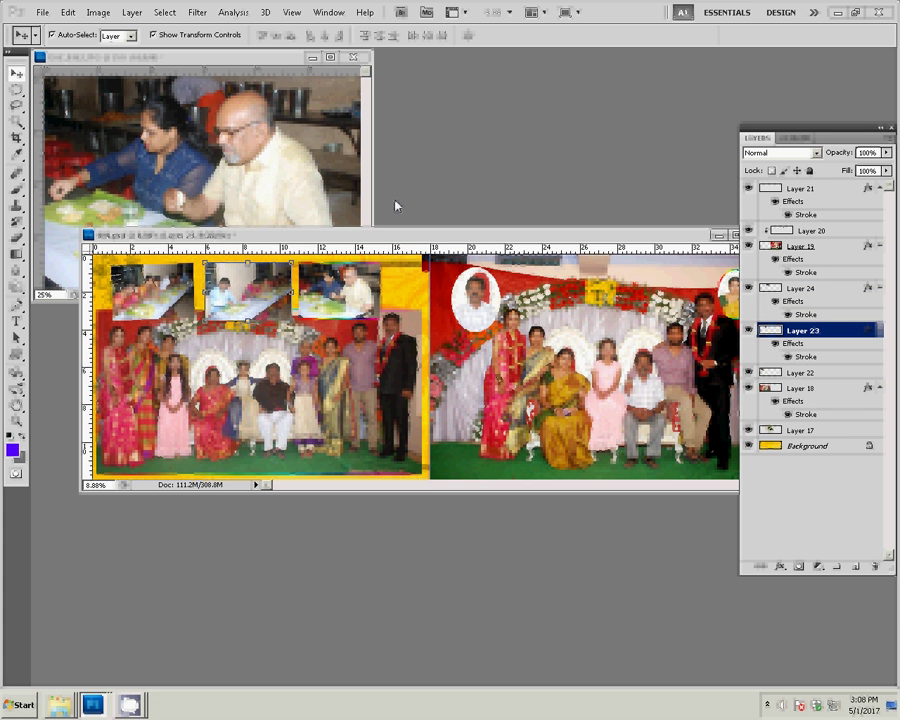
pyautogui.click(800, 372)
pyautogui.rightClick(790, 372)
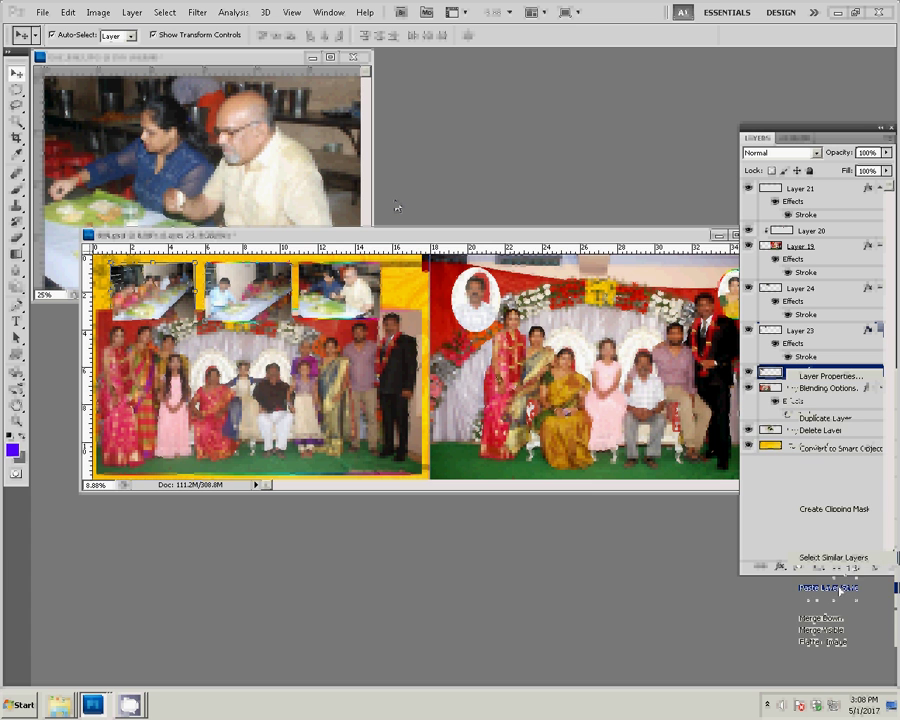
pyautogui.click(828, 588)
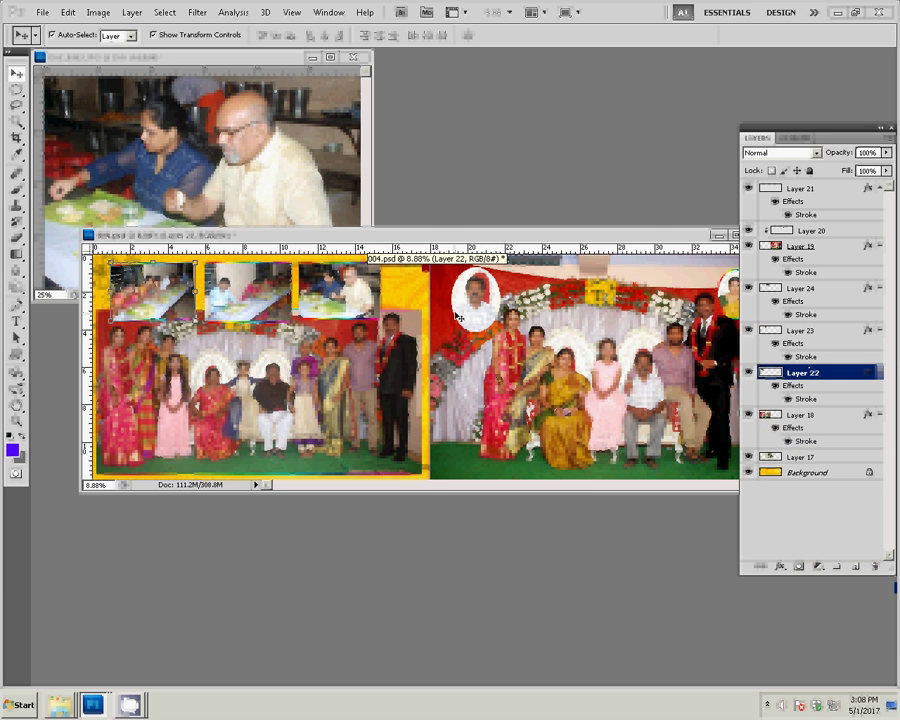
# - Save the spread as Photoshop file '29' in the k5 folder on Local Disk (I:), accepting format options
pyautogui.hotkey('ctrl', 'shift', 's')
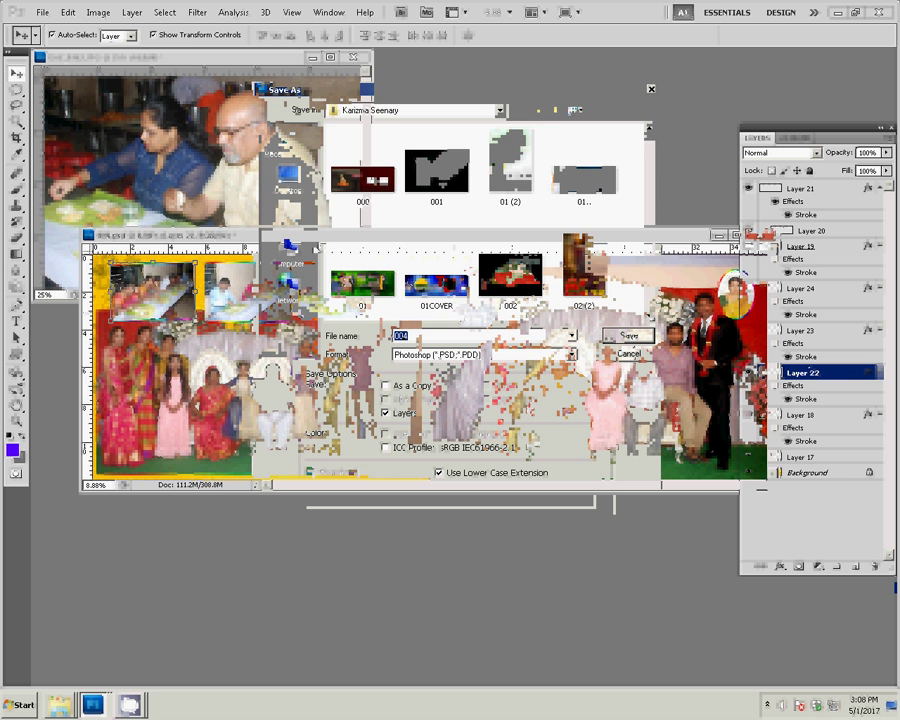
pyautogui.click(289, 258)
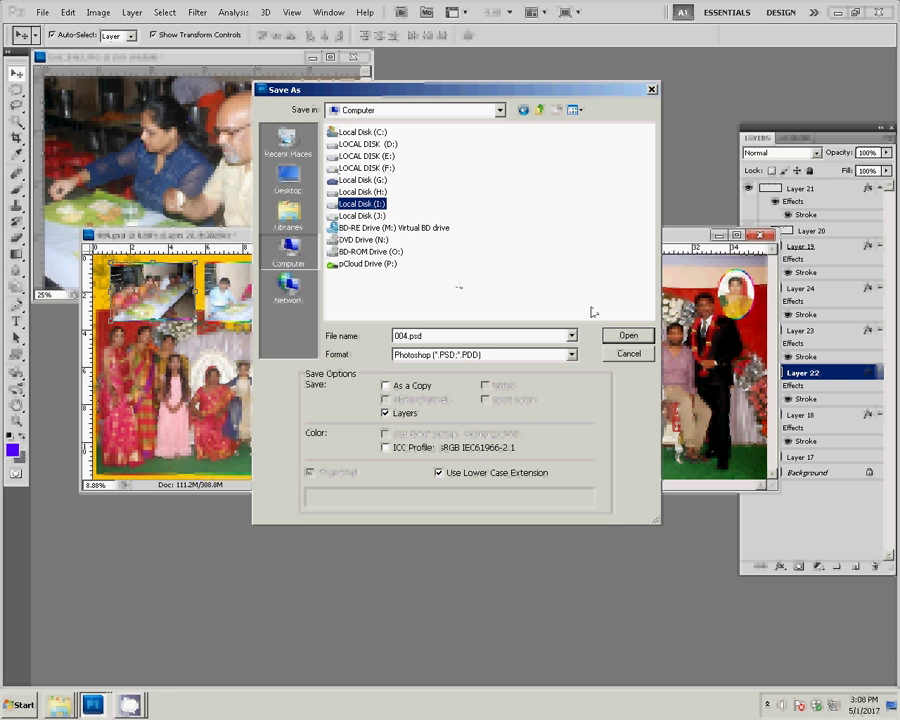
pyautogui.press('Return')
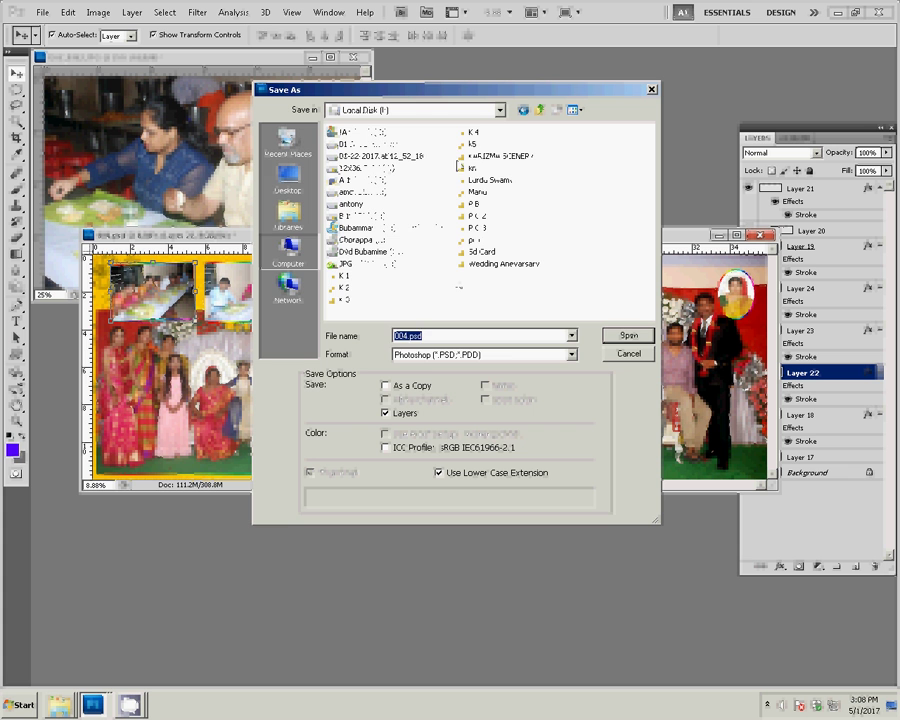
pyautogui.click(628, 337)
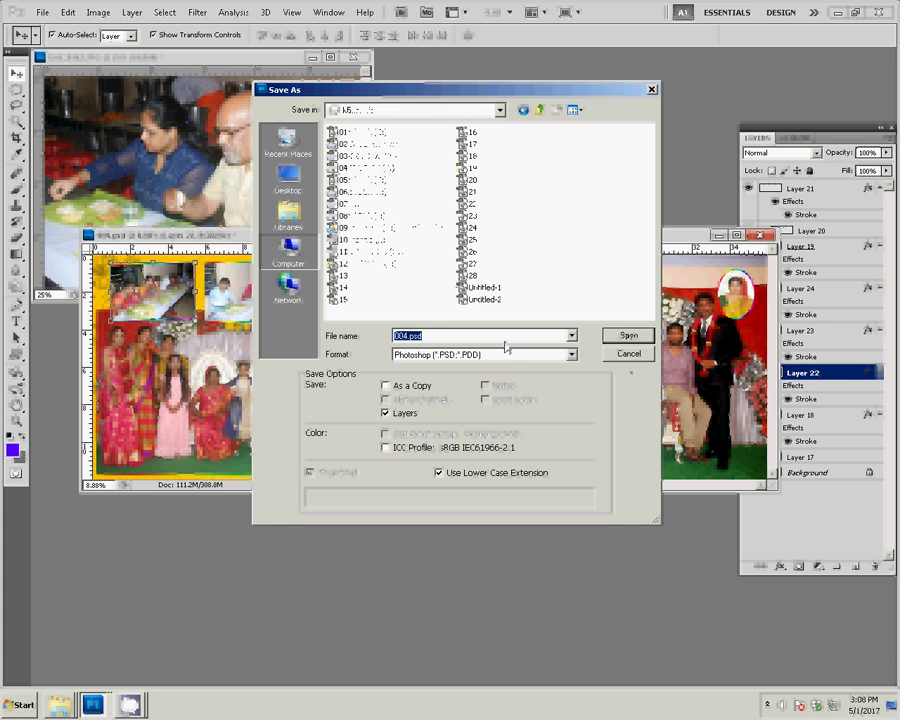
pyautogui.write('29')
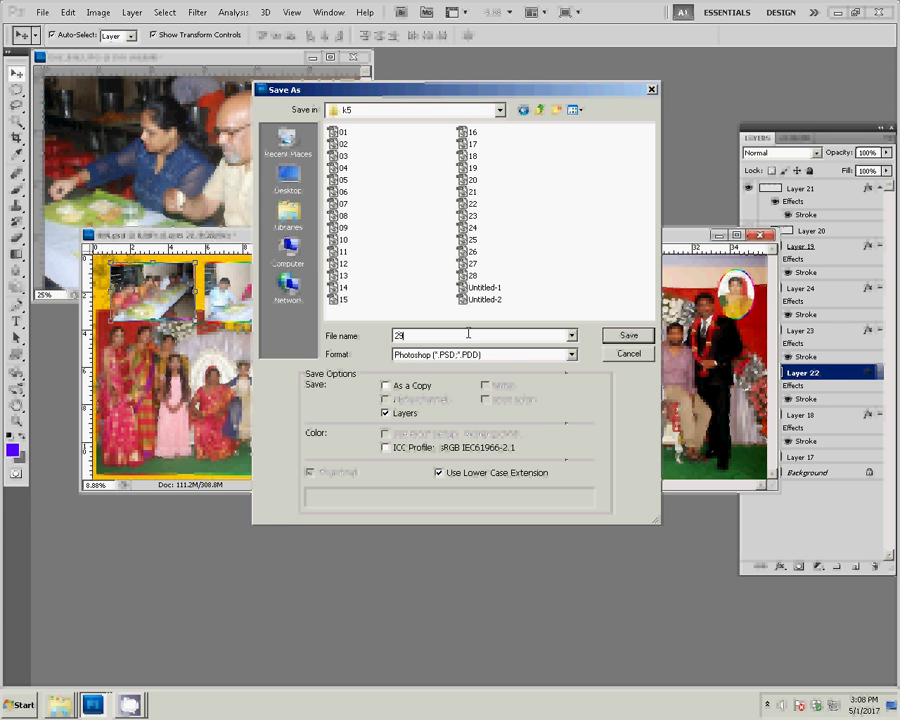
pyautogui.press('Return')
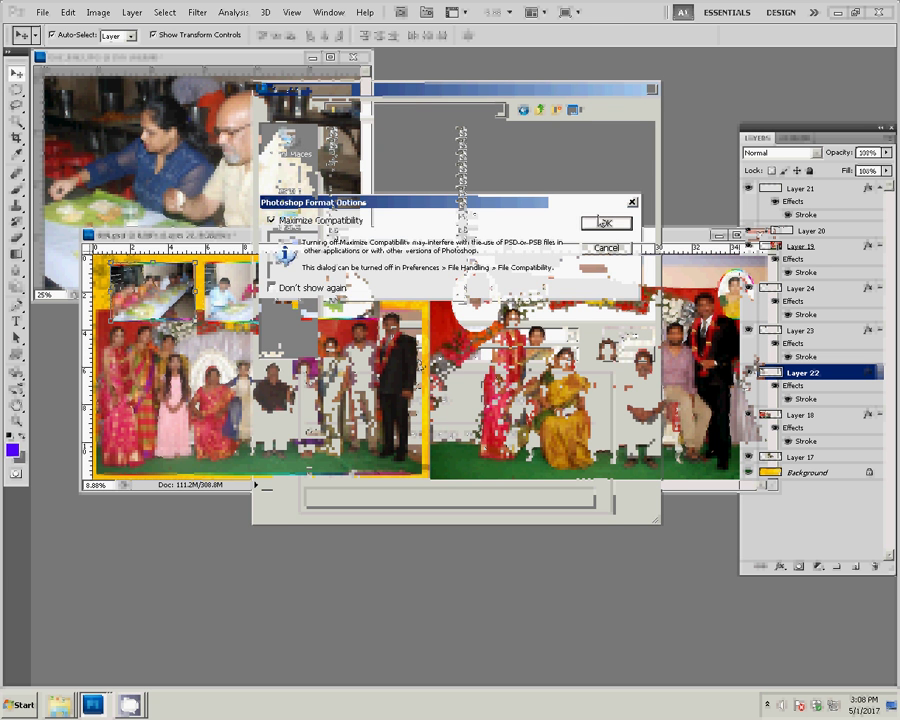
pyautogui.press('Return')
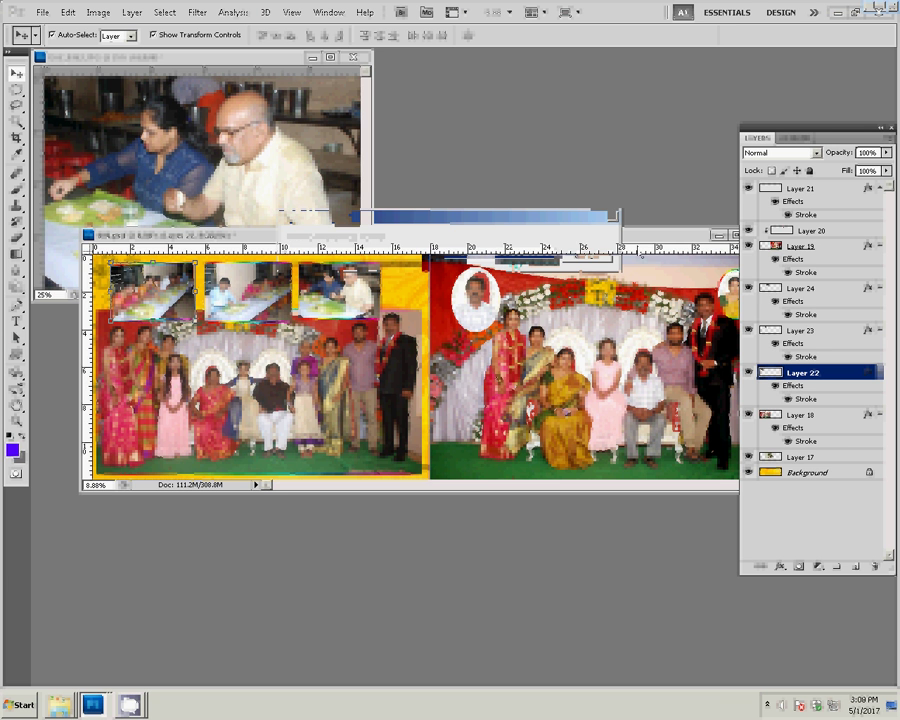
# - Close DSC_0362.JPG unsaved, dismiss the Open dialog and close the album spread window
pyautogui.click(358, 58)
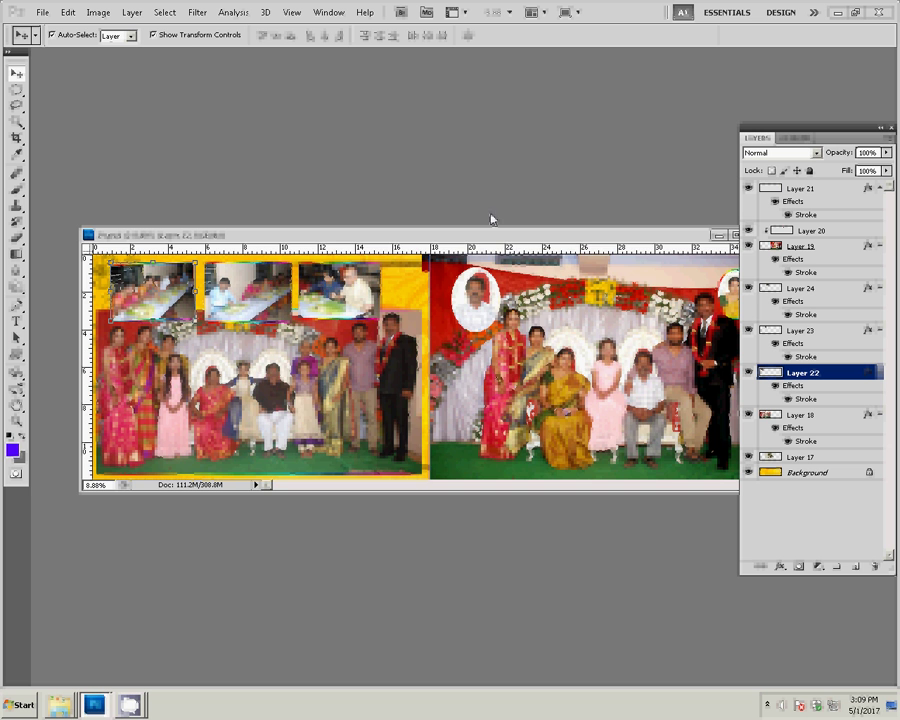
pyautogui.doubleClick(491, 218)
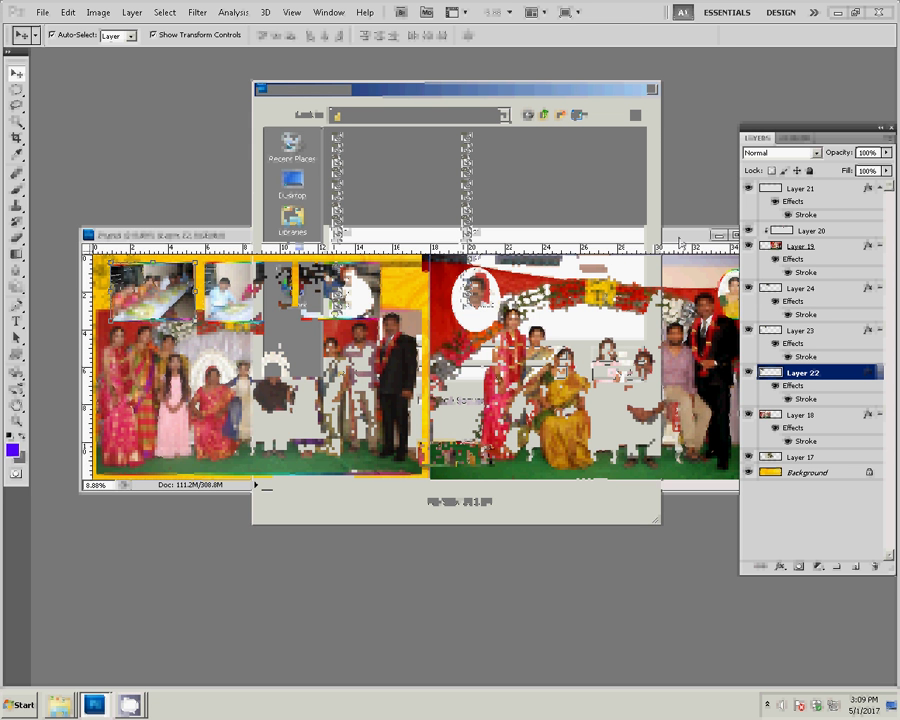
pyautogui.moveTo(679, 243); pyautogui.dragTo(580, 253)
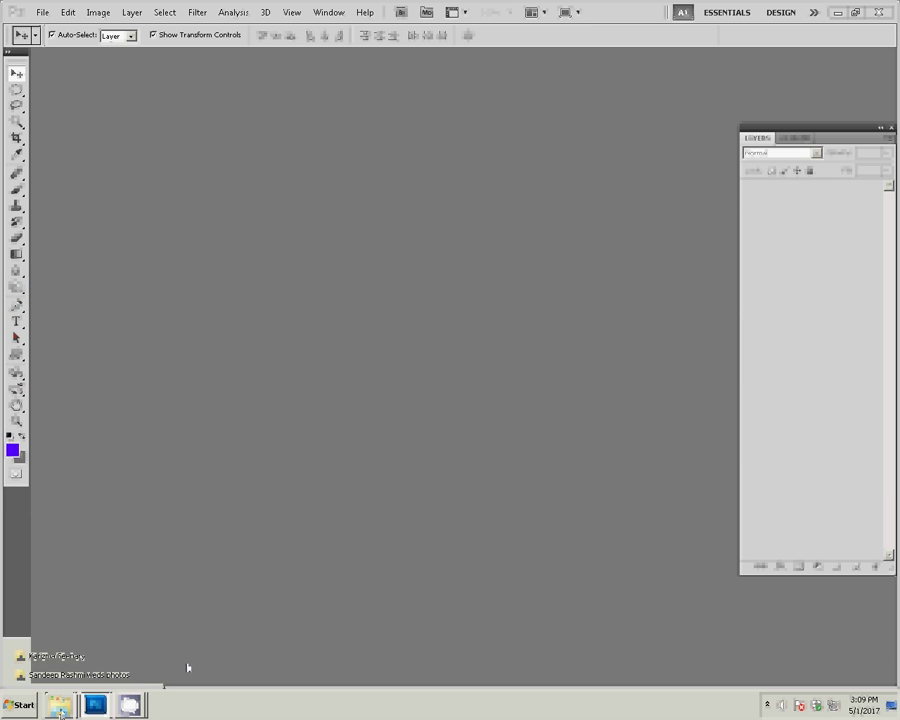
pyautogui.click(38, 683)
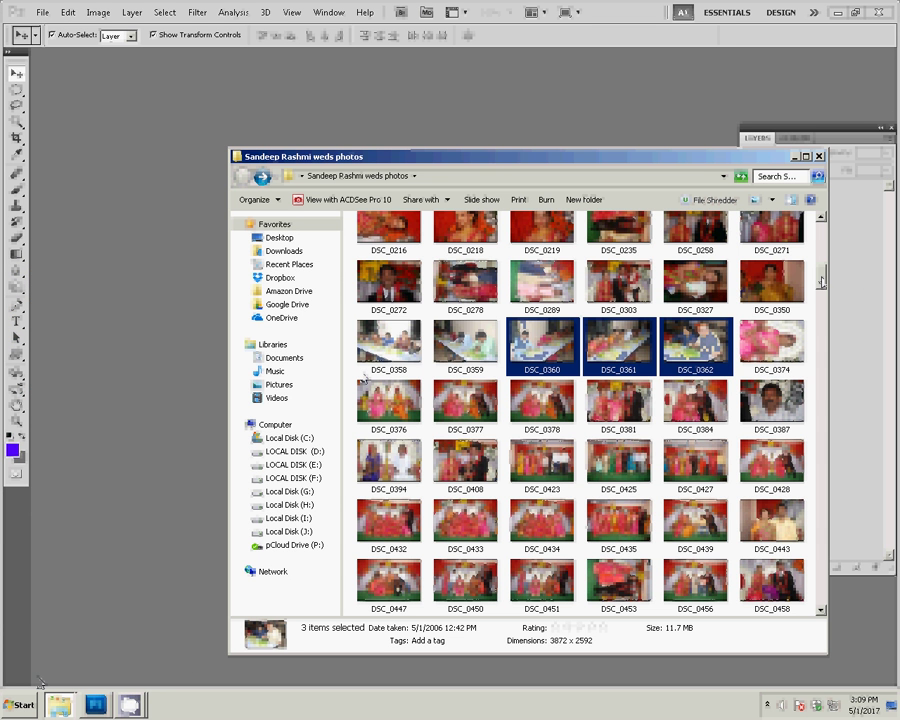
pyautogui.moveTo(819, 279); pyautogui.dragTo(824, 232)
pyautogui.click(533, 264)
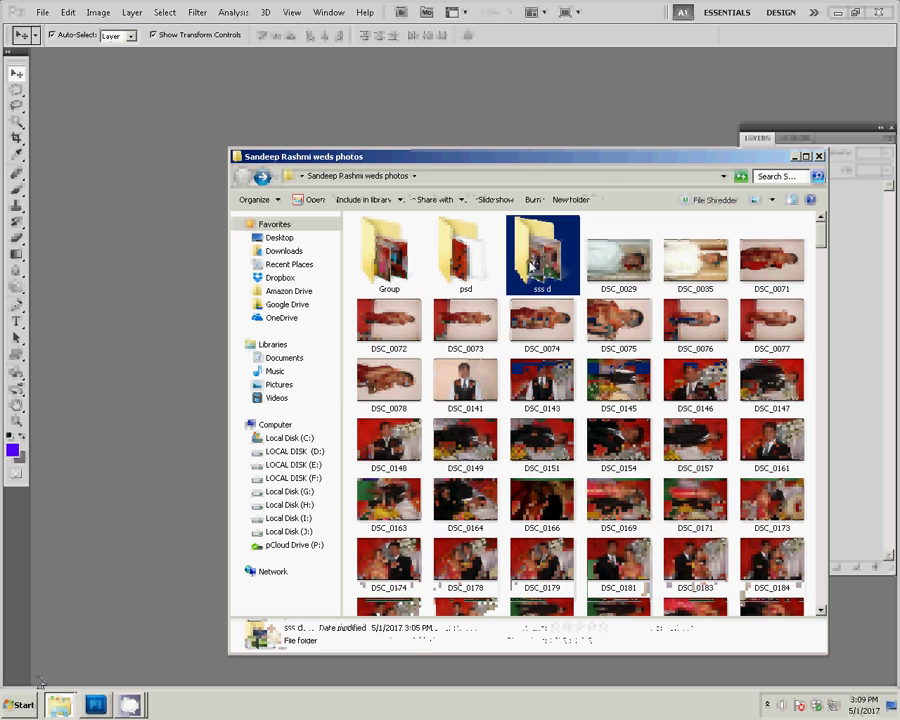
pyautogui.doubleClick(531, 265)
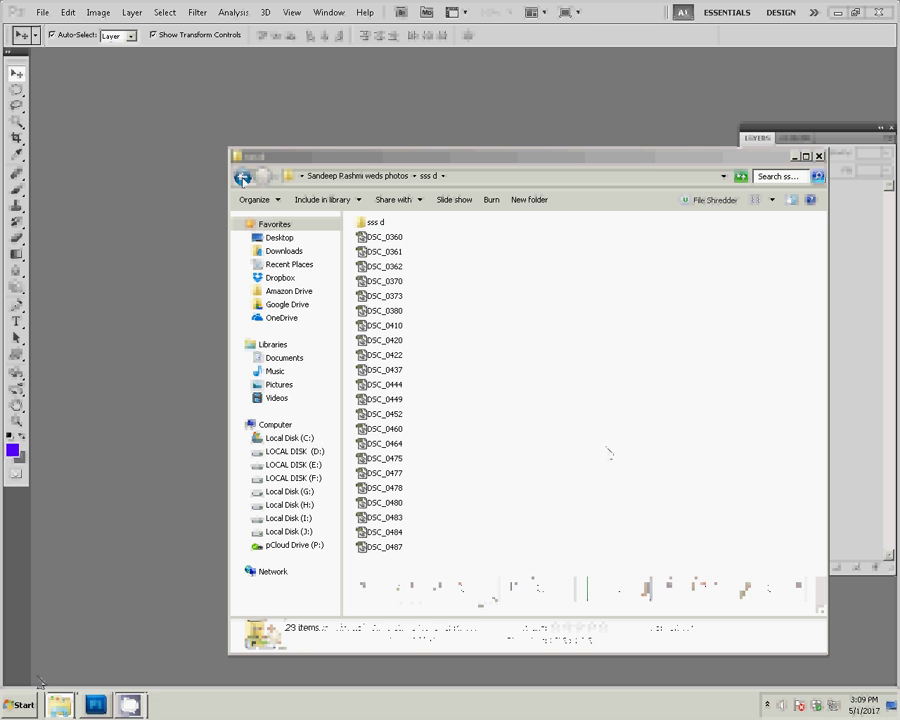
pyautogui.click(242, 177)
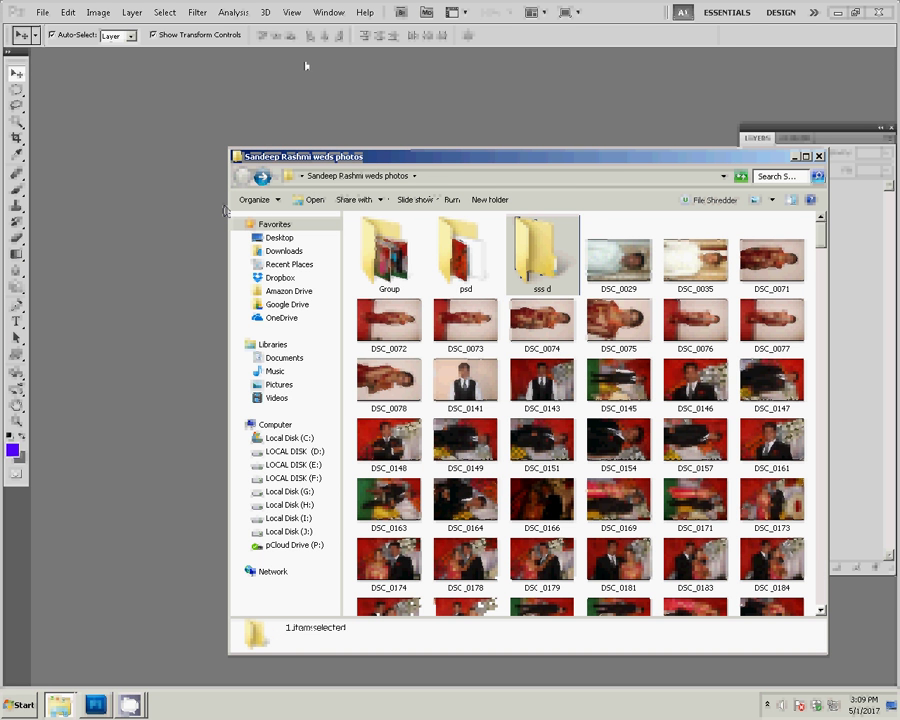
pyautogui.click(155, 528)
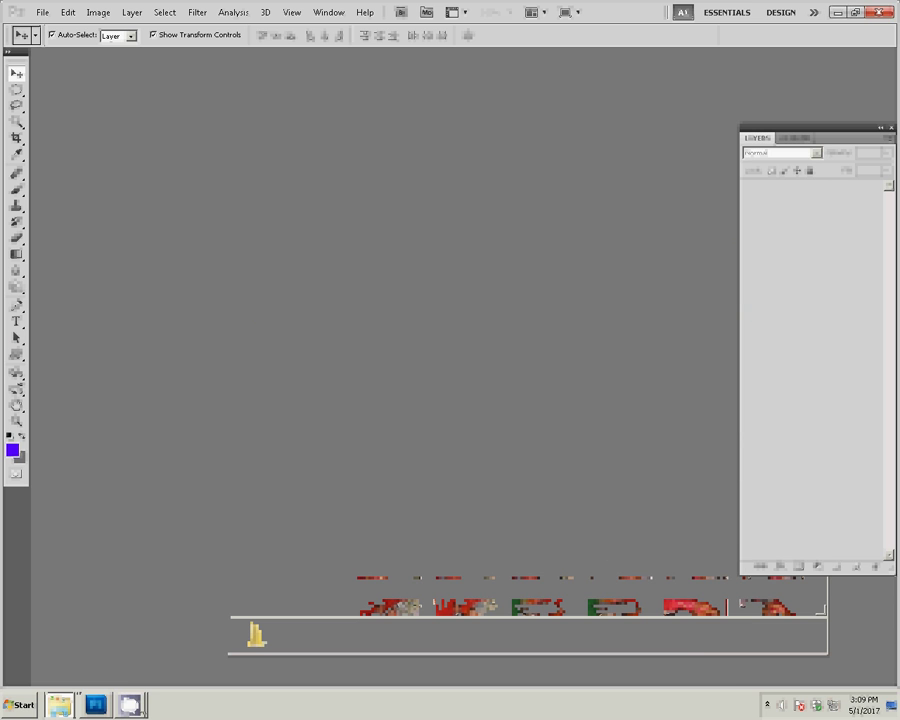
pyautogui.click(118, 660)
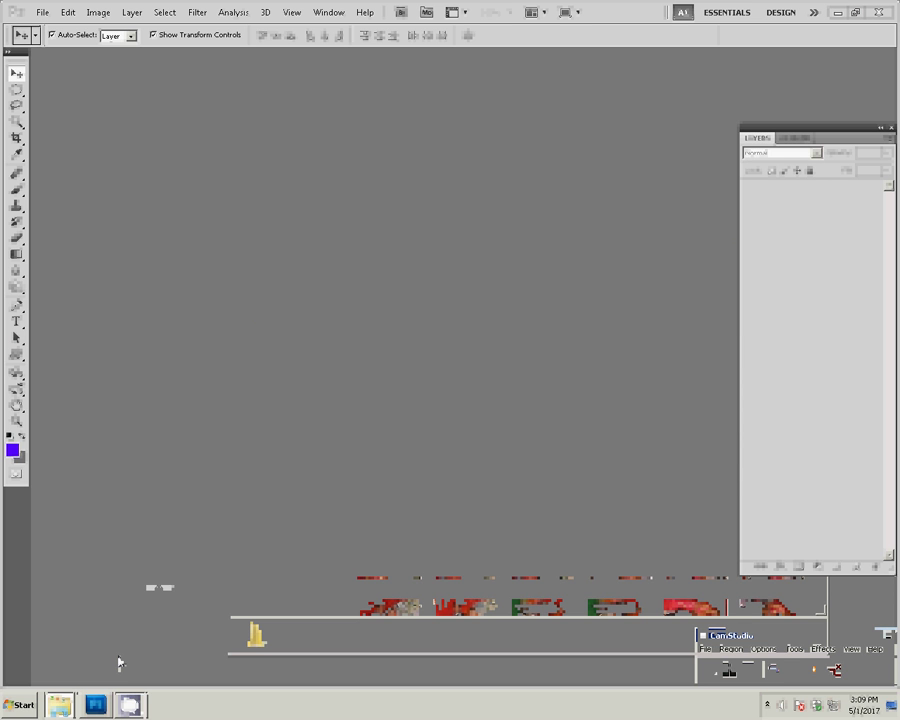